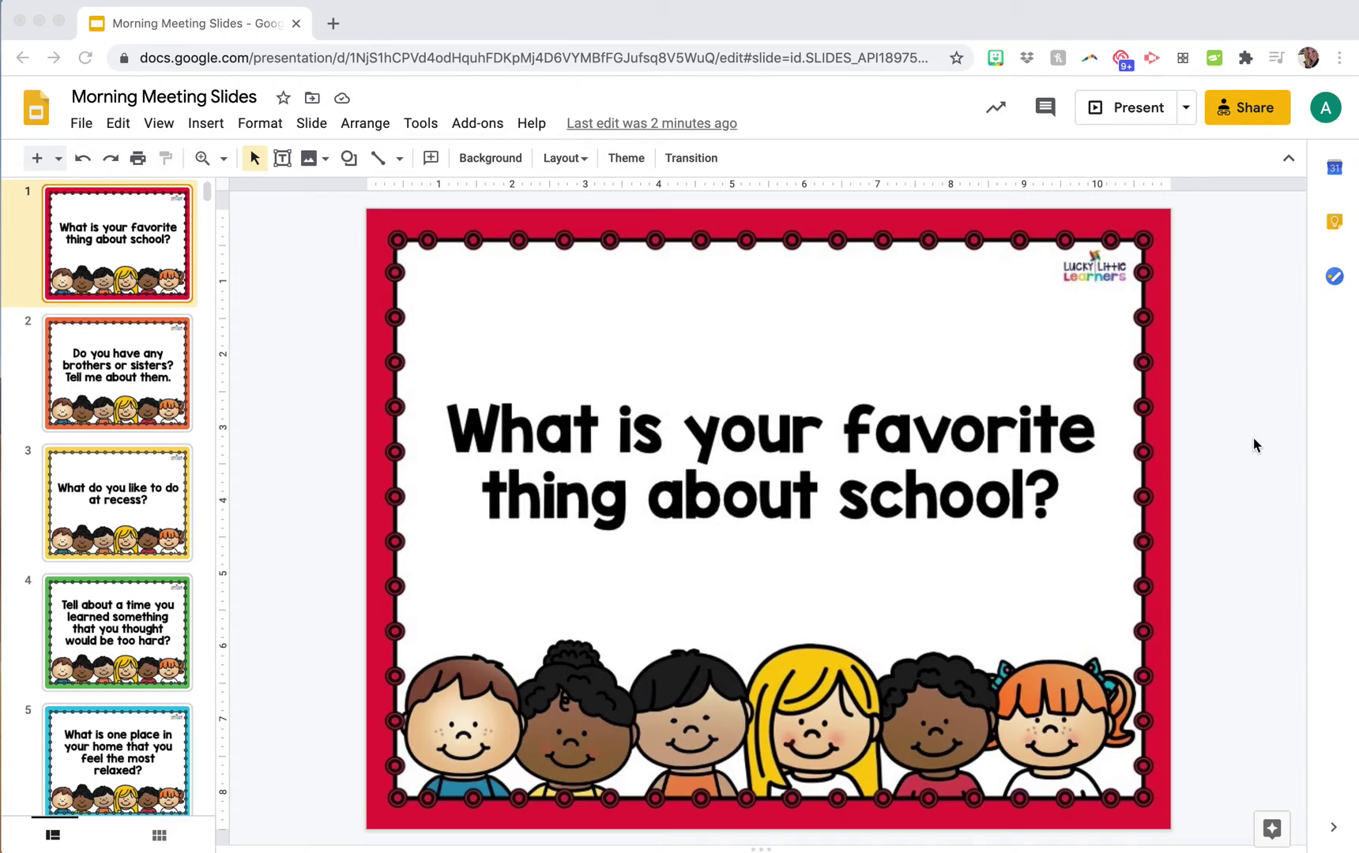
Start presenting in presenter view, arrange the slideshow and presenter windows, and show Audience Tools.
{"action": "left_click", "coordinate": [1188, 114]}
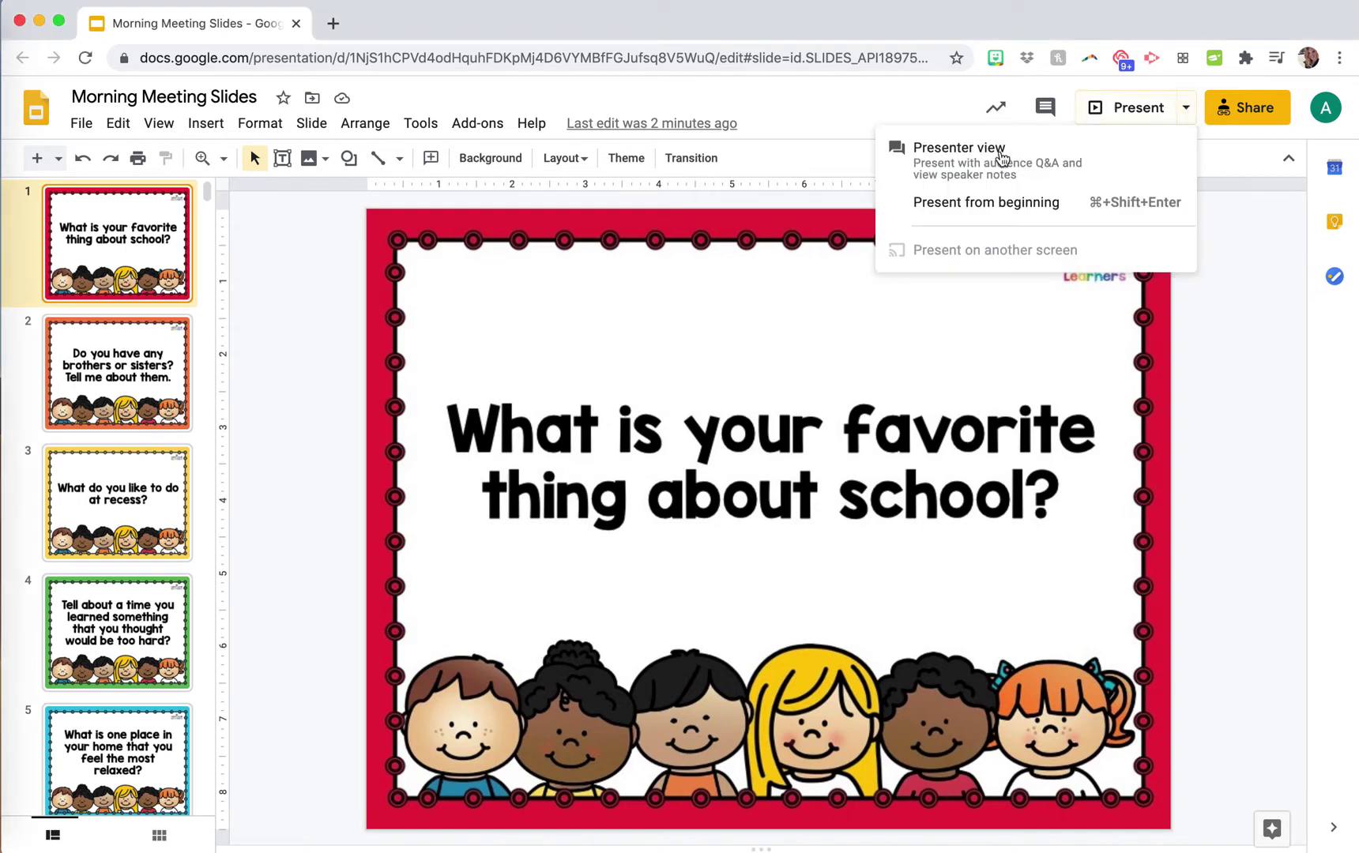
{"action": "left_click", "coordinate": [944, 154]}
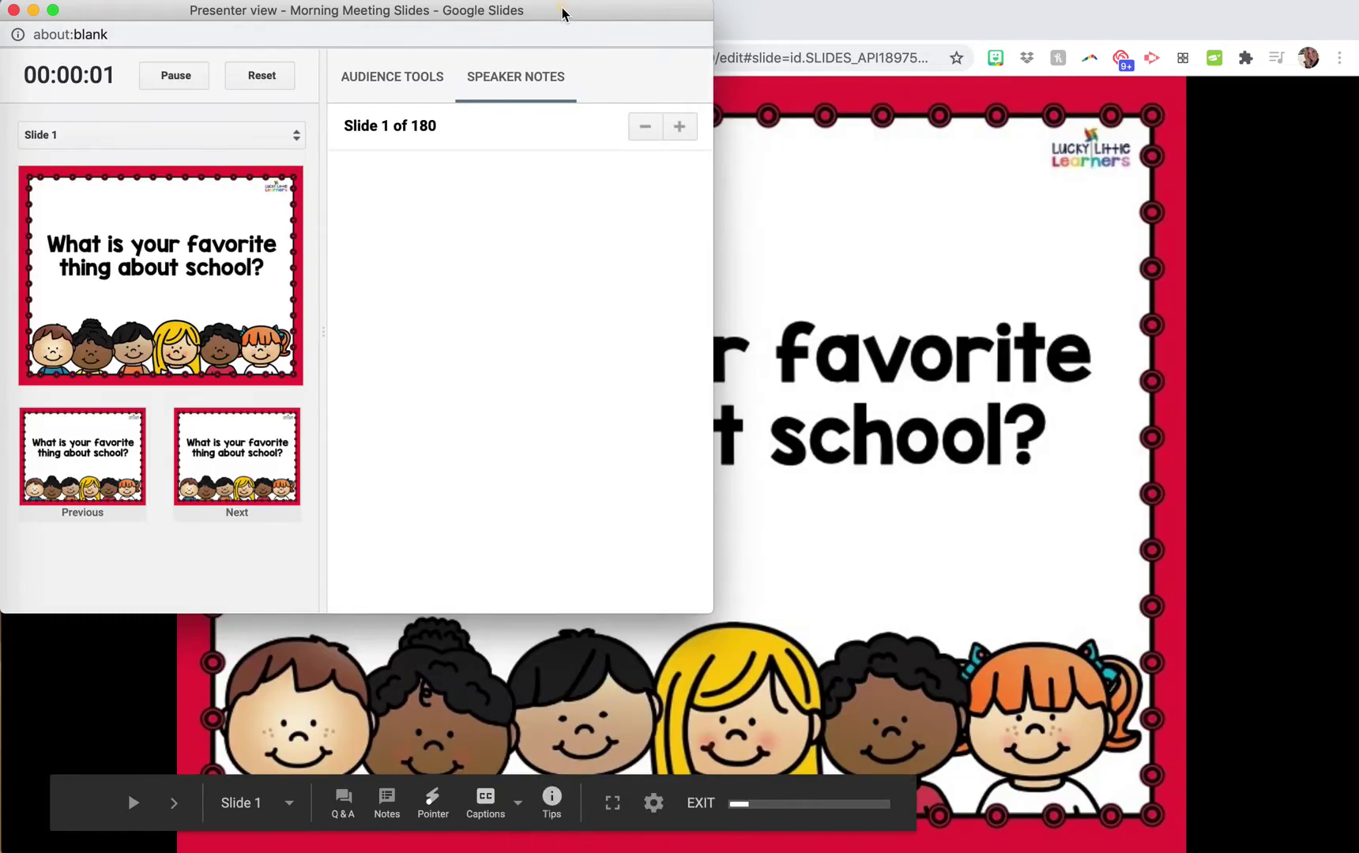
{"action": "mouse_move", "coordinate": [562, 13]}
{"action": "left_mouse_down"}
{"action": "mouse_move", "coordinate": [529, 276]}
{"action": "mouse_move", "coordinate": [554, 24]}
{"action": "left_mouse_up"}
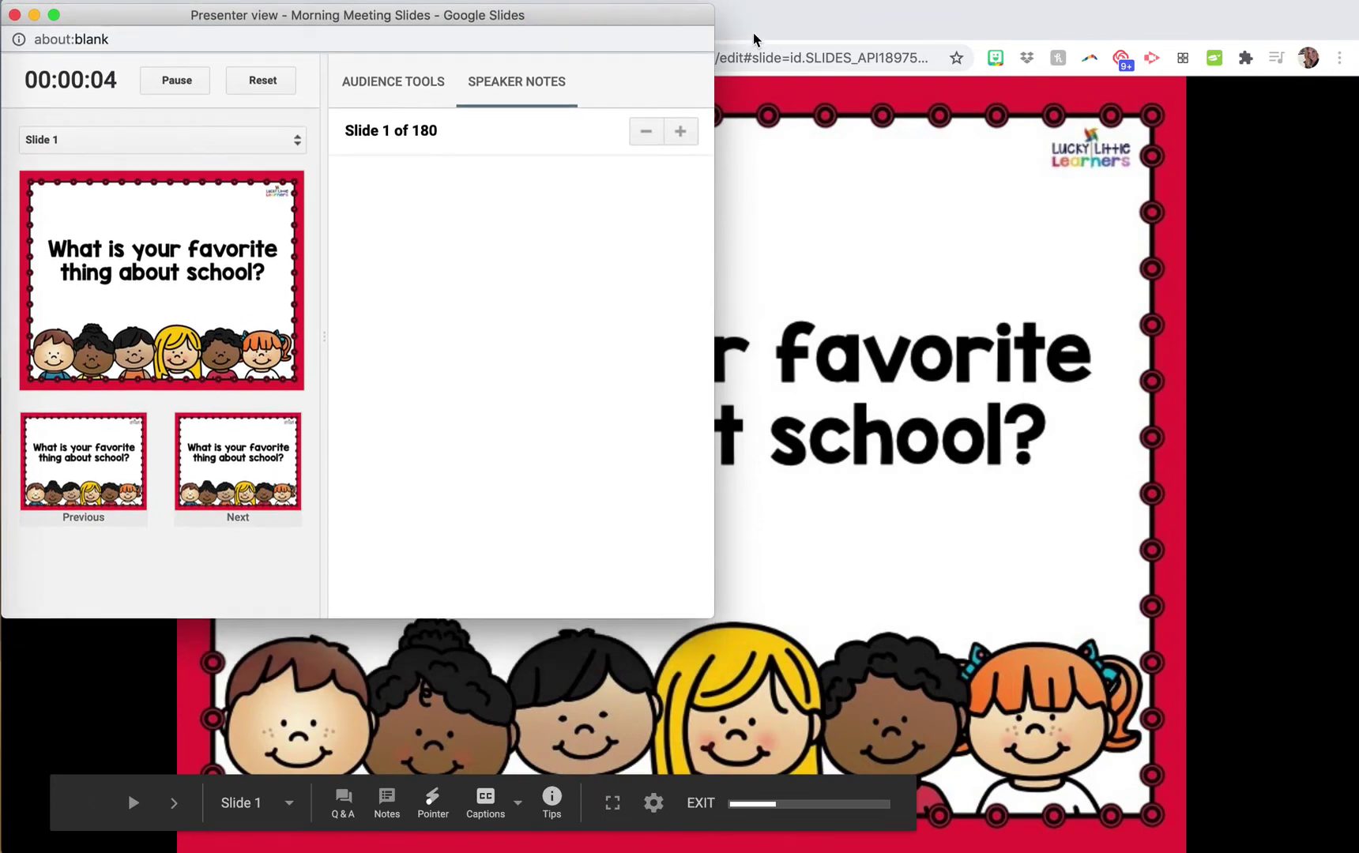
{"action": "left_click", "coordinate": [754, 26]}
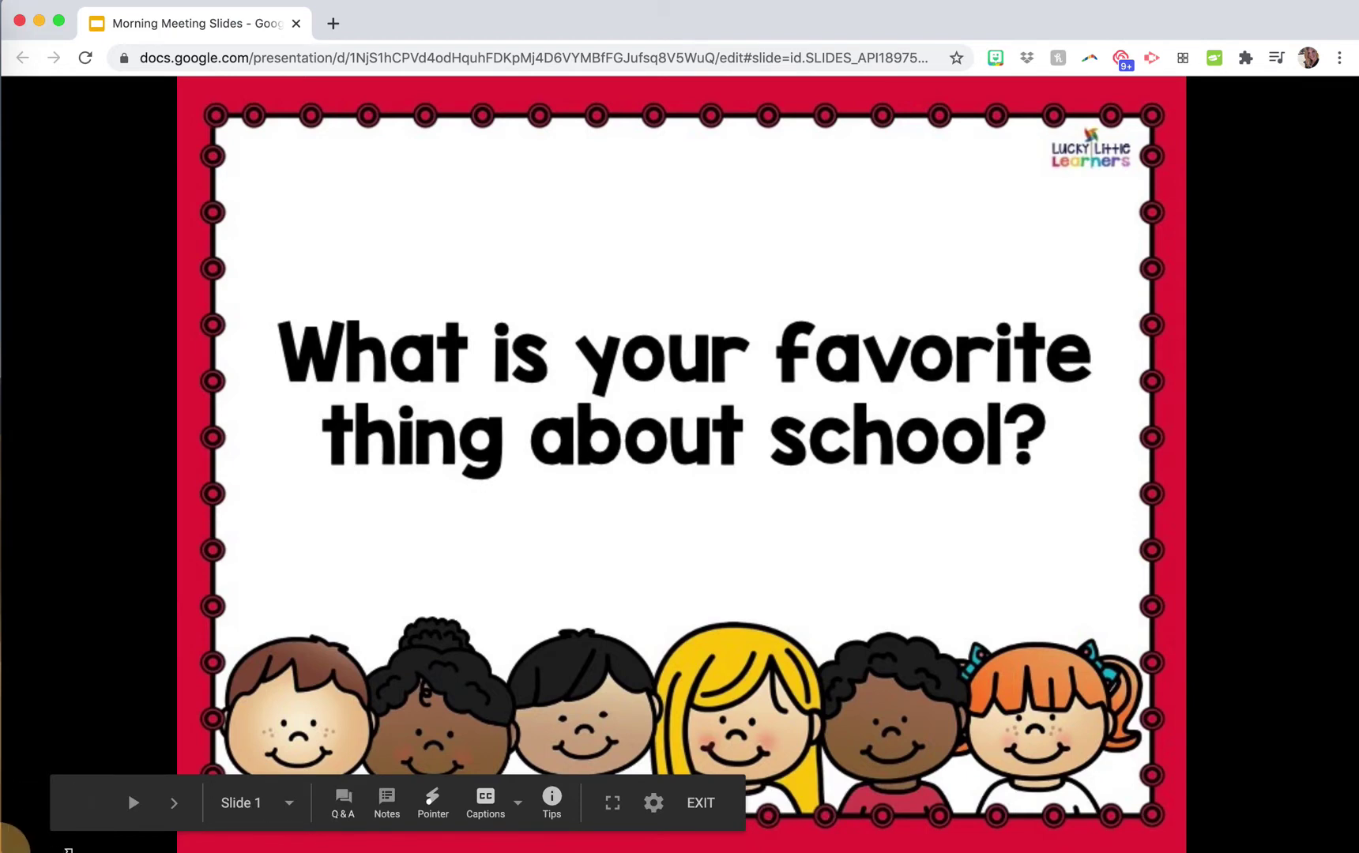
{"action": "left_click_drag", "start_coordinate": [3, 841], "coordinate": [69, 840]}
{"action": "left_click", "coordinate": [30, 106]}
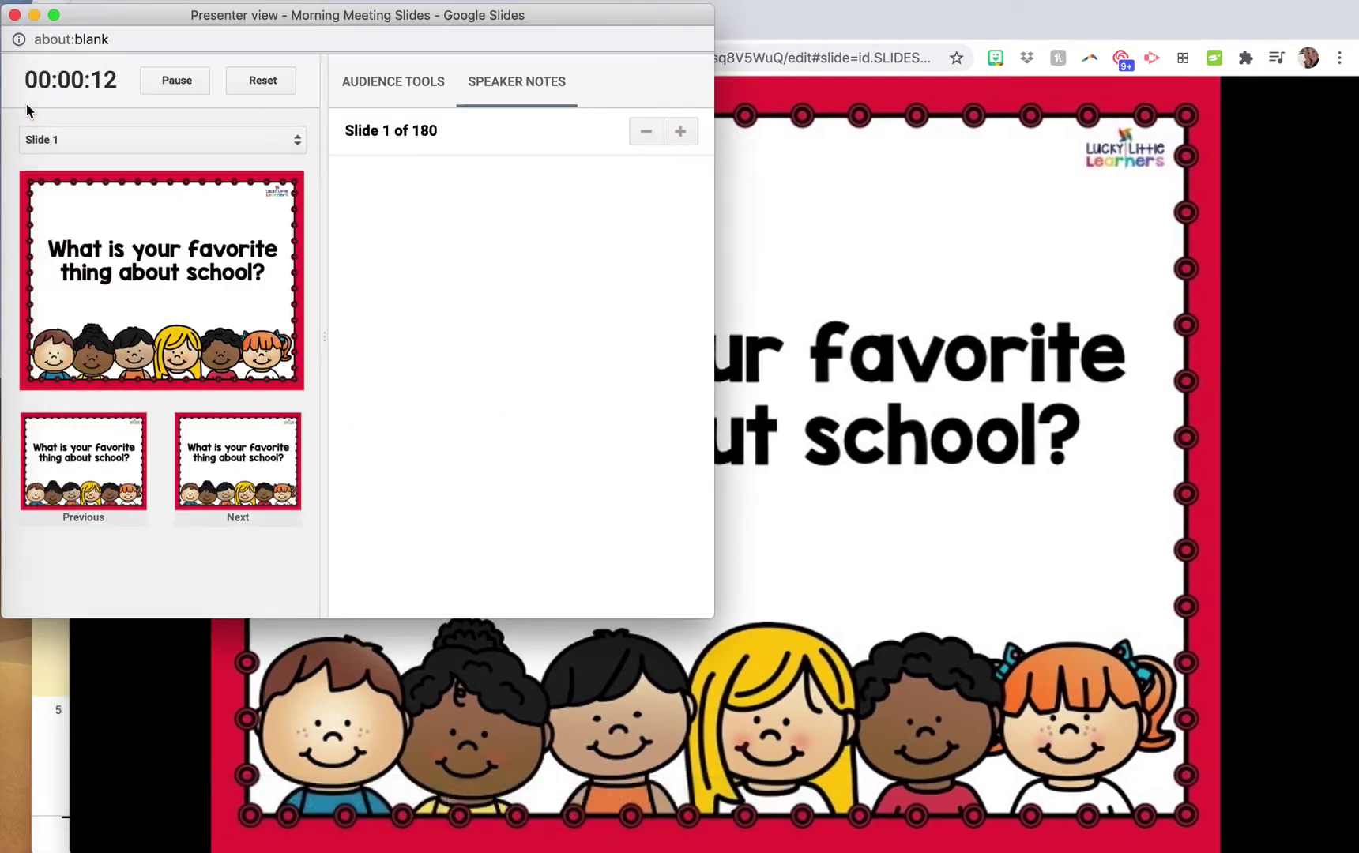
{"action": "left_click", "coordinate": [390, 81]}
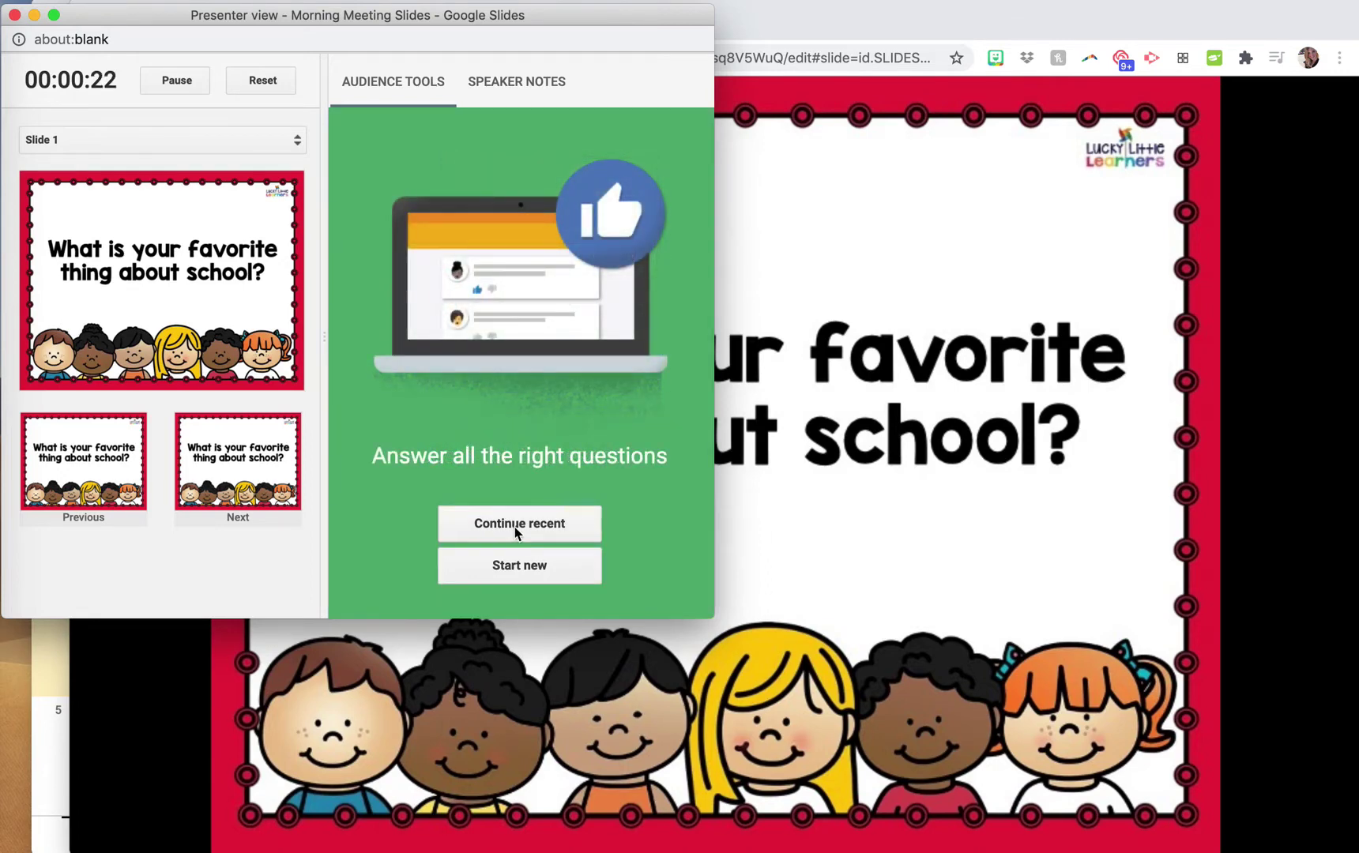
Start a new Q&A session that accepts questions from Anyone.
{"action": "left_click", "coordinate": [510, 566]}
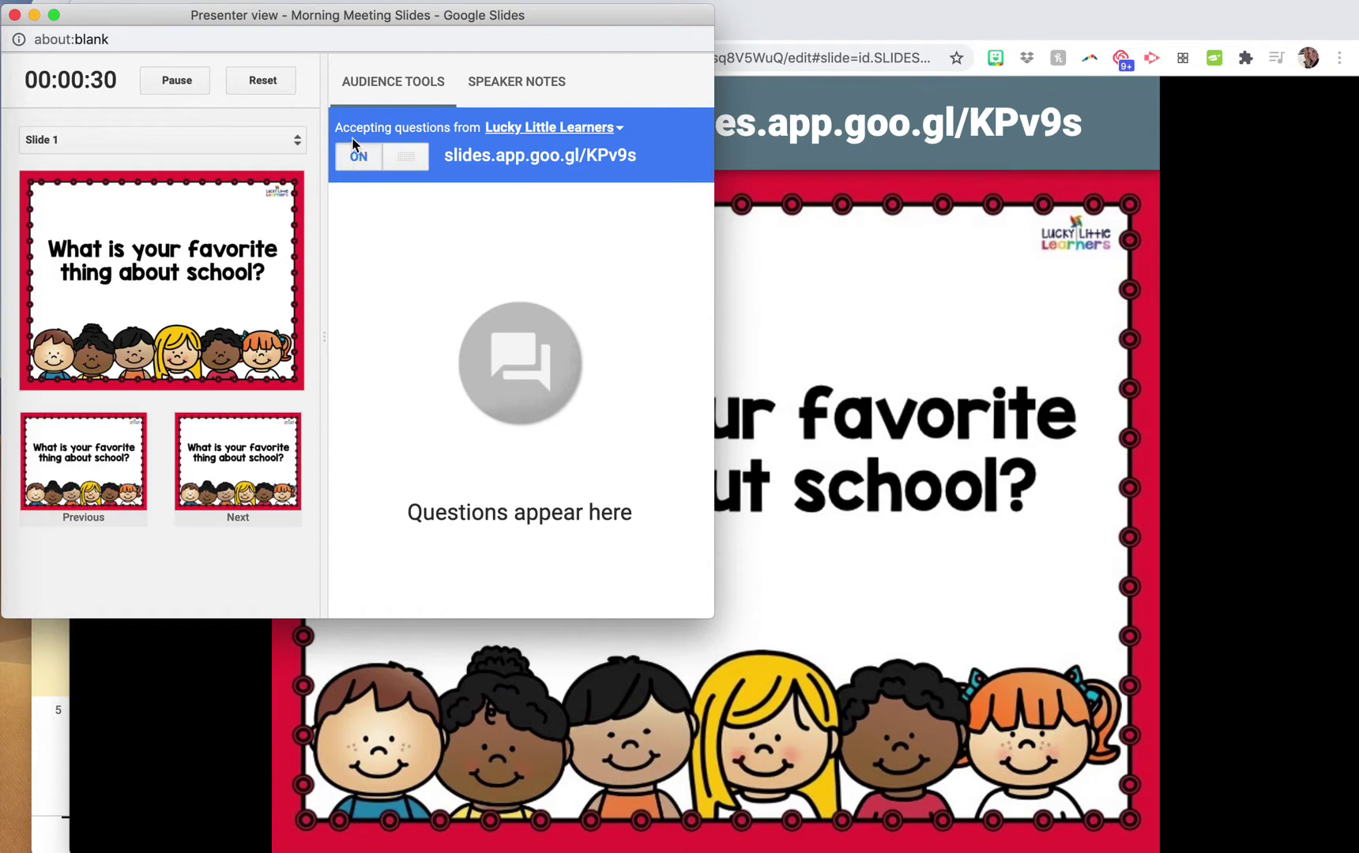
{"action": "left_click", "coordinate": [621, 128]}
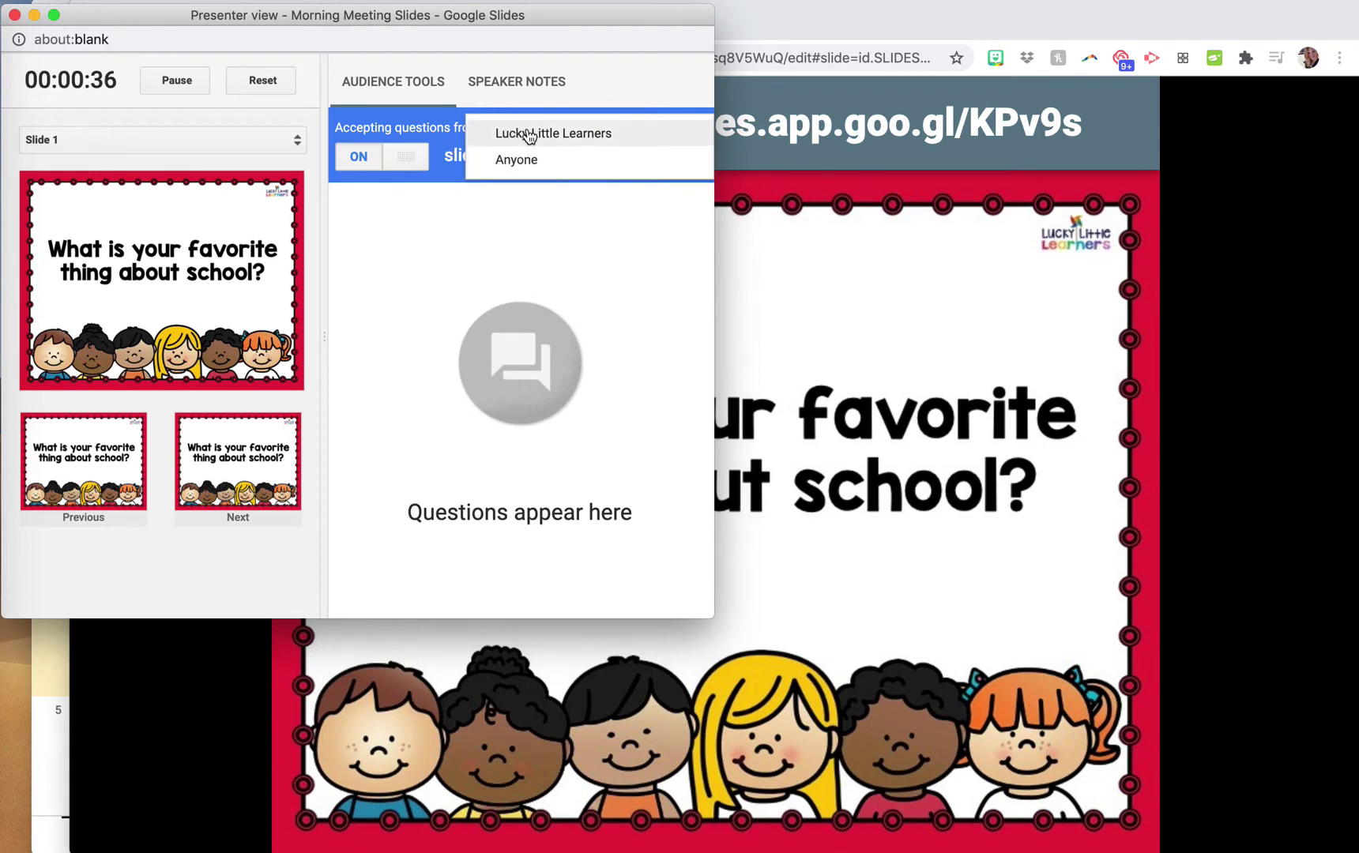
{"action": "left_click", "coordinate": [510, 162]}
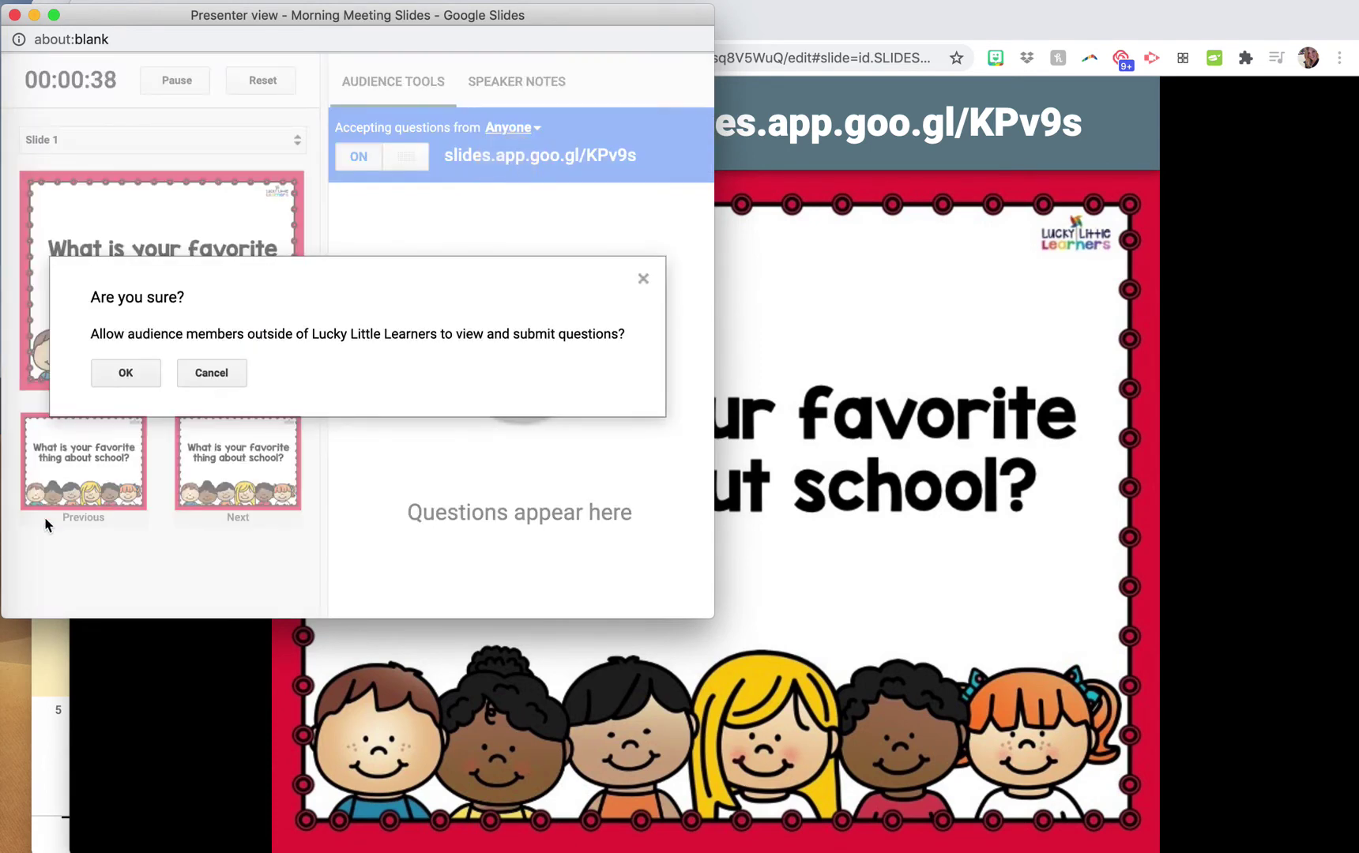
{"action": "left_click", "coordinate": [133, 384]}
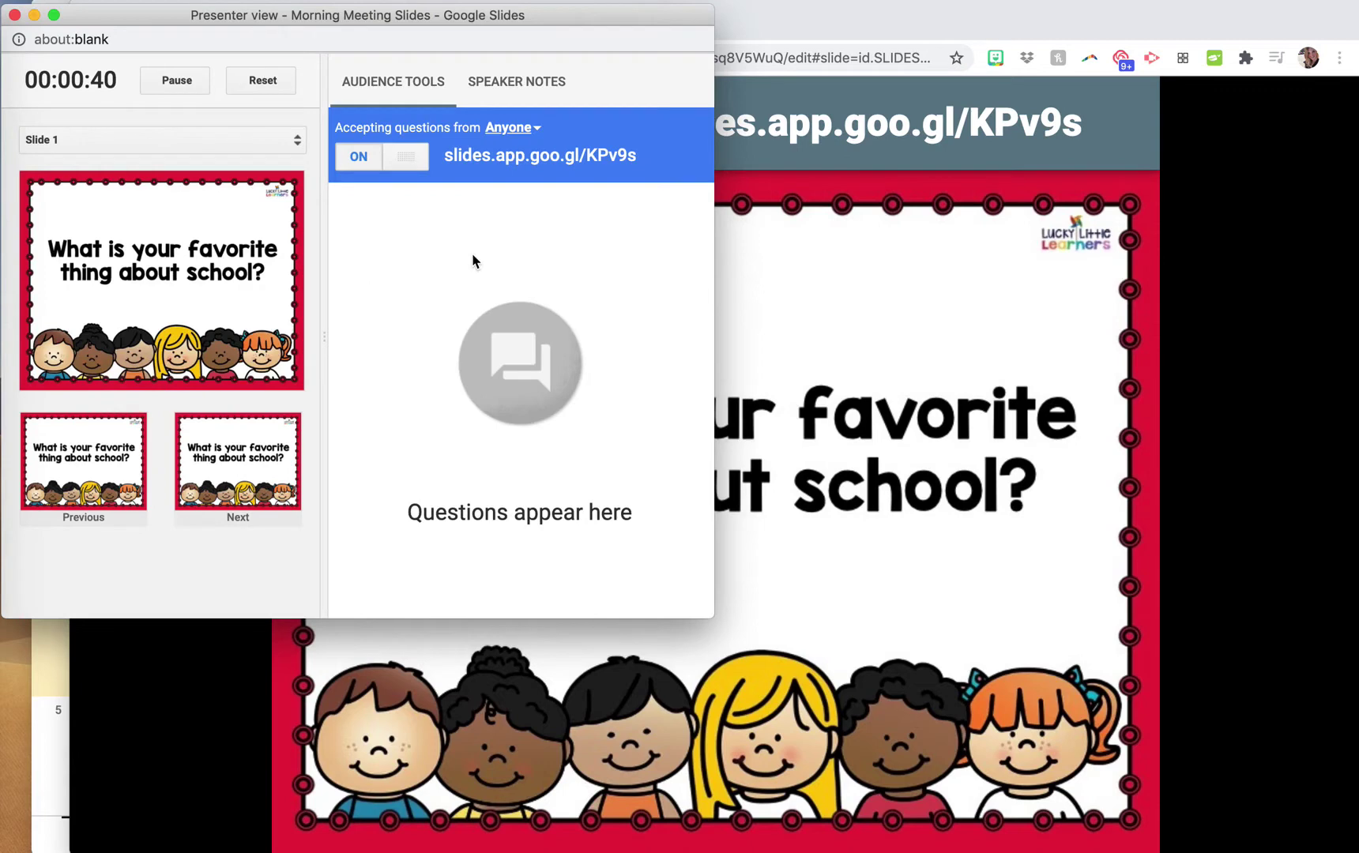
{"action": "left_click", "coordinate": [805, 23]}
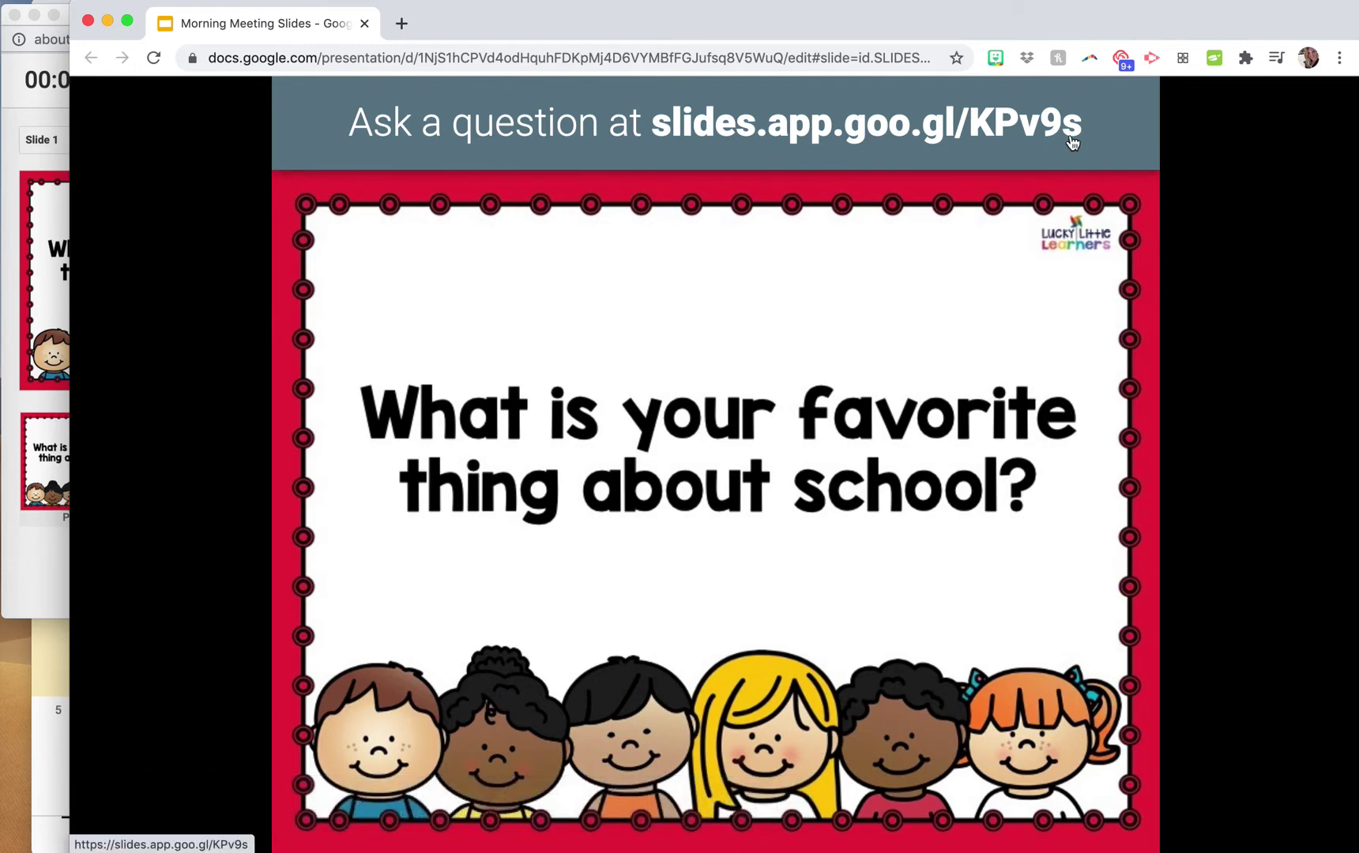
Open the slides.app.goo.gl/KPv9s question link in a new tab and ready its 'Ask a question' box.
{"action": "mouse_move", "coordinate": [1034, 24]}
{"action": "left_mouse_down"}
{"action": "mouse_move", "coordinate": [995, 25]}
{"action": "mouse_move", "coordinate": [1024, 23]}
{"action": "left_mouse_up"}
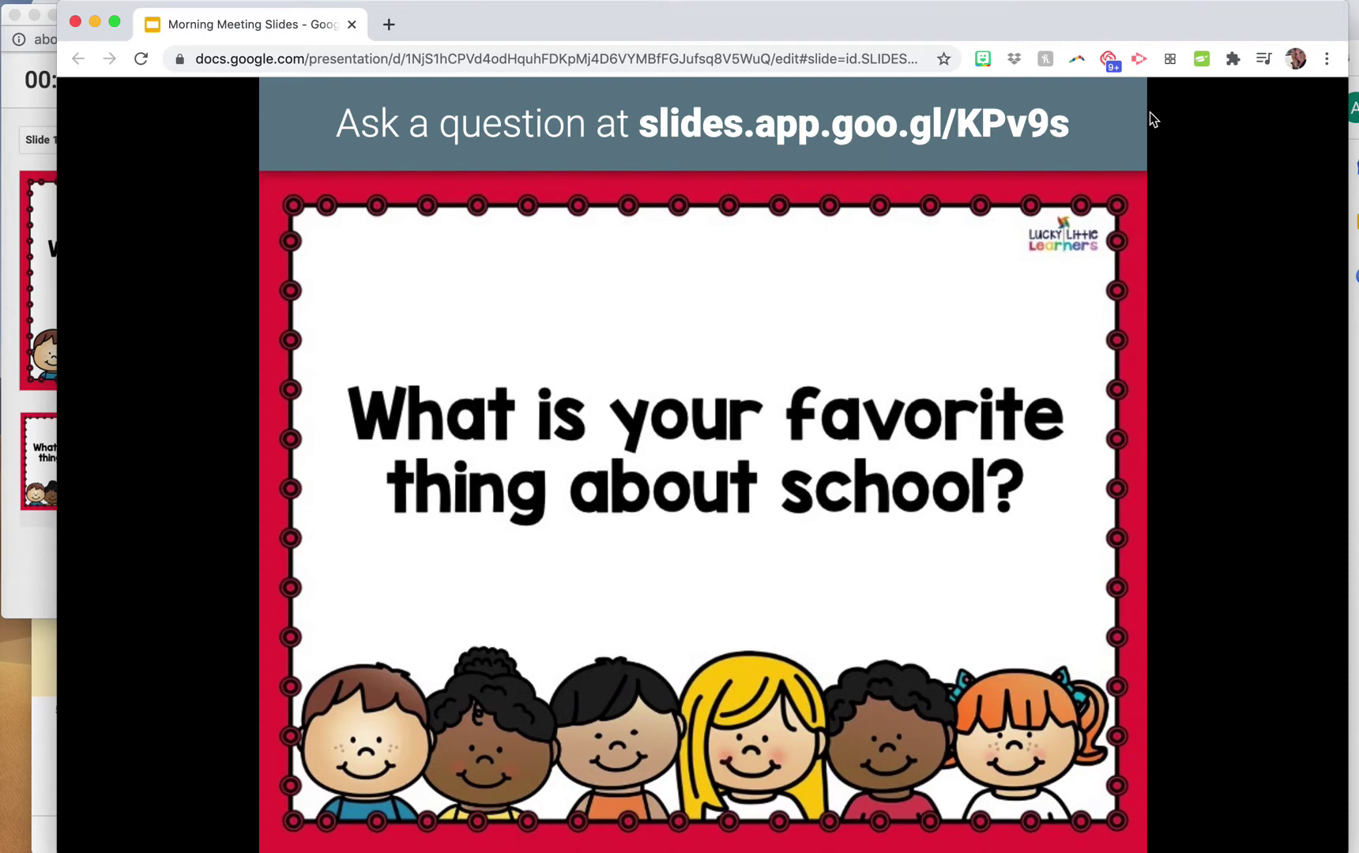
{"action": "left_click", "coordinate": [850, 128]}
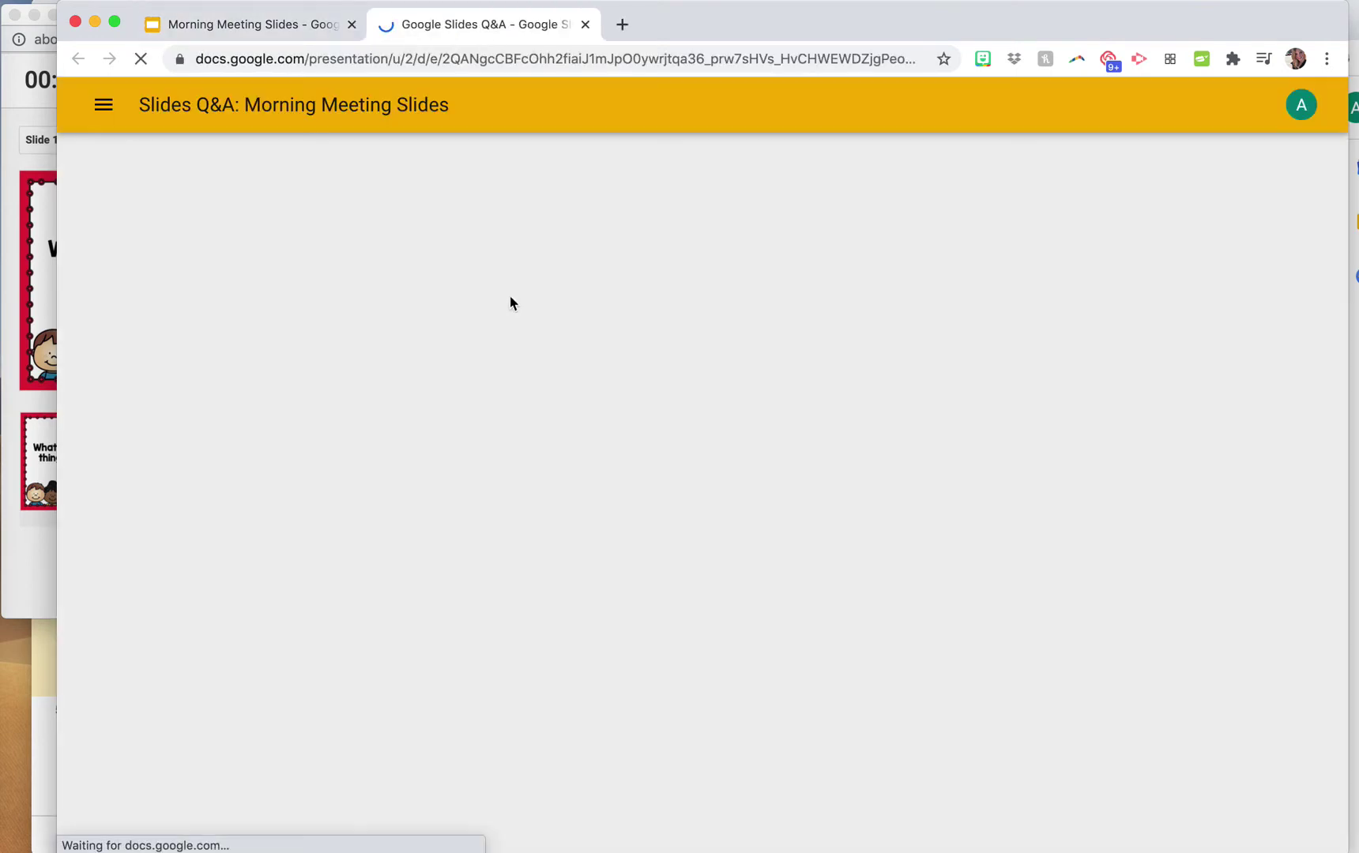
{"action": "left_click", "coordinate": [267, 30]}
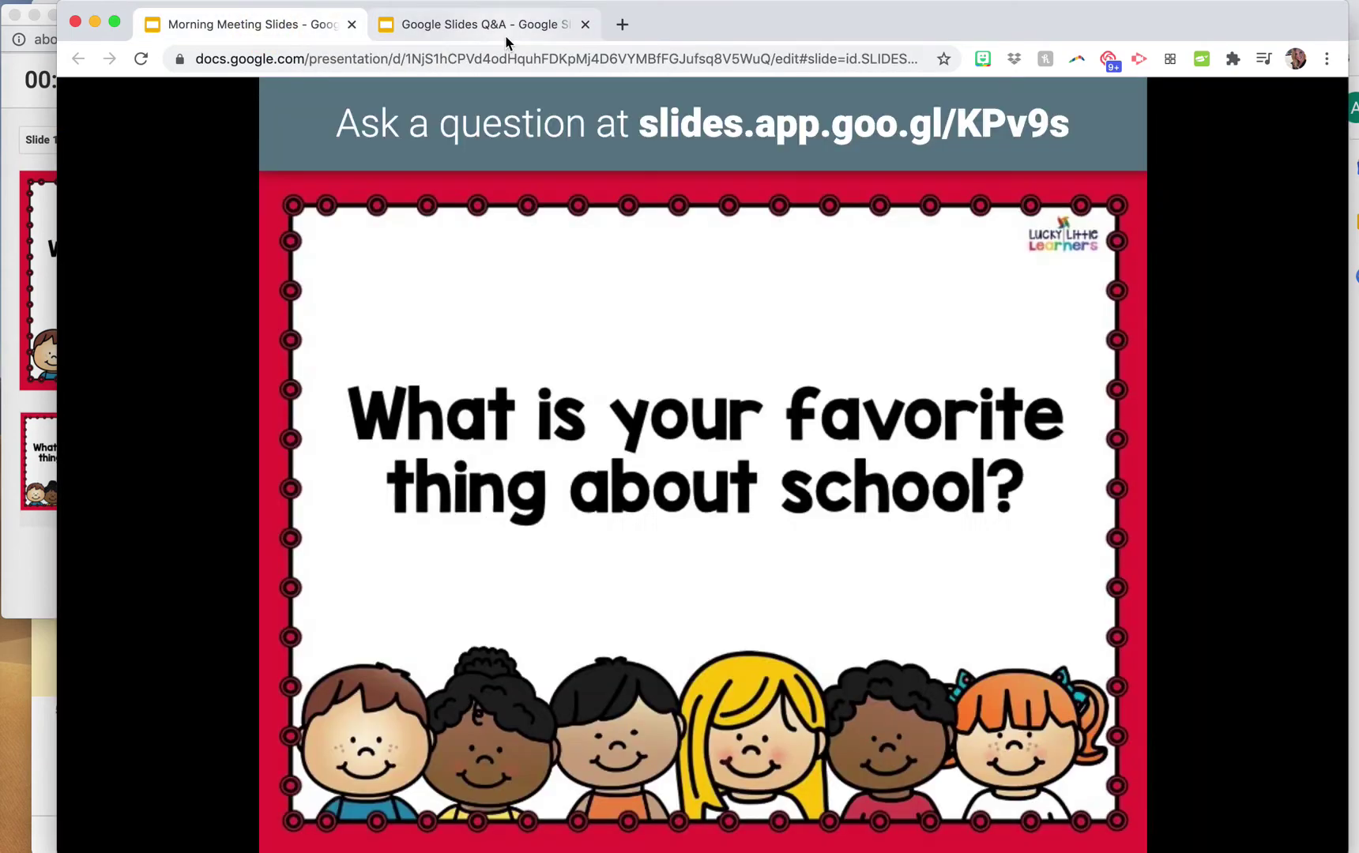
{"action": "left_click", "coordinate": [505, 35]}
{"action": "left_click", "coordinate": [589, 200]}
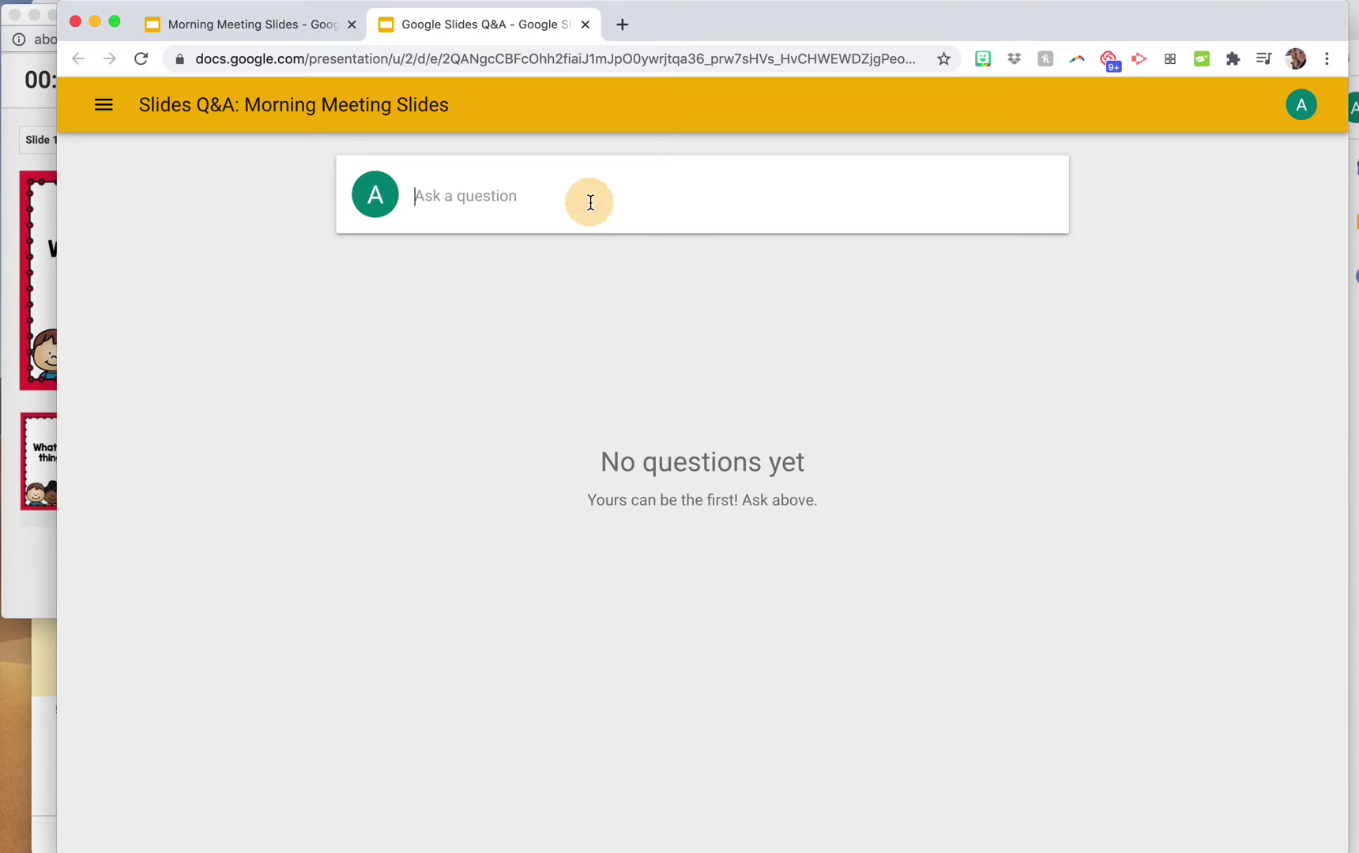
{"action": "left_click", "coordinate": [277, 40]}
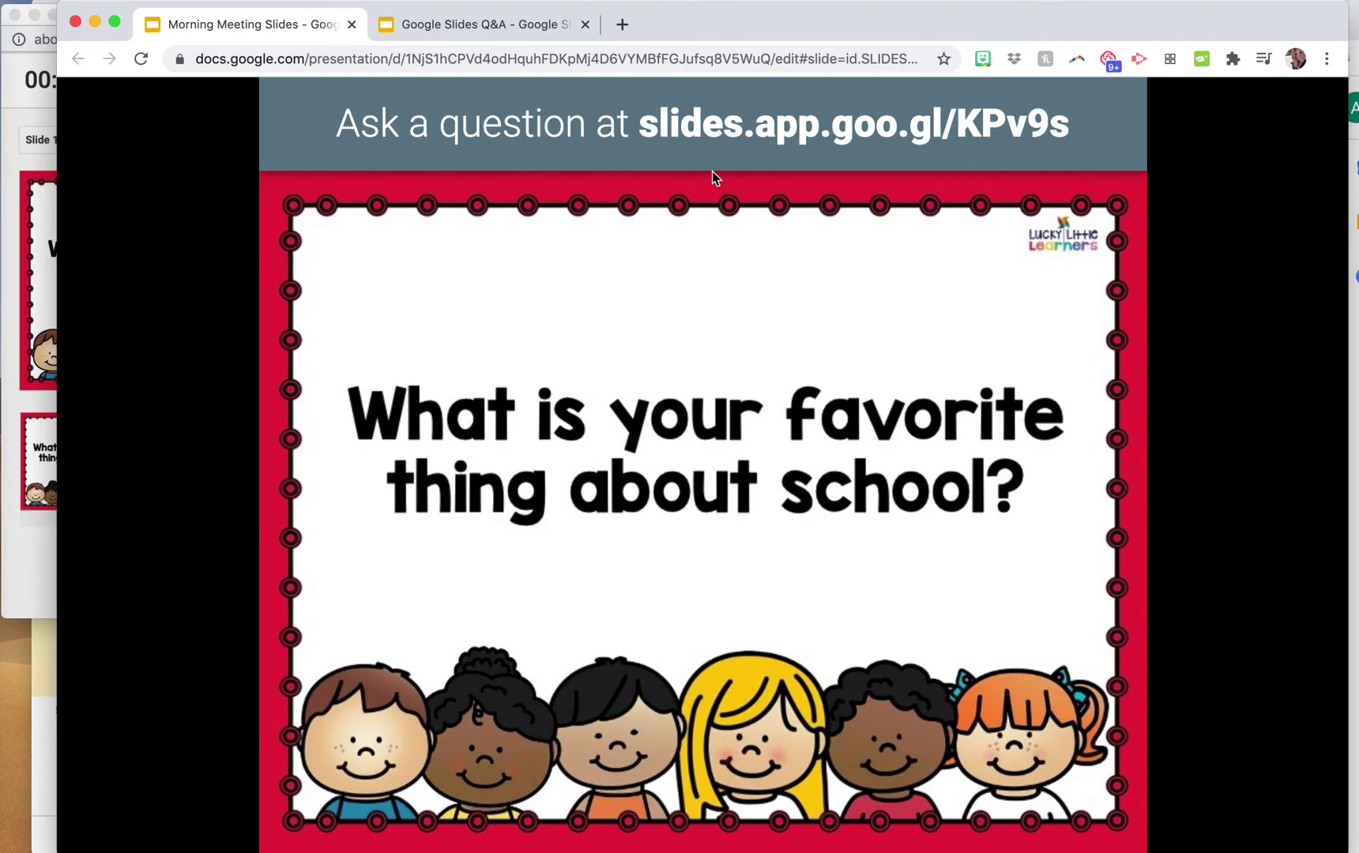
{"action": "left_click", "coordinate": [508, 30]}
{"action": "left_click", "coordinate": [465, 204]}
{"action": "left_click", "coordinate": [258, 25]}
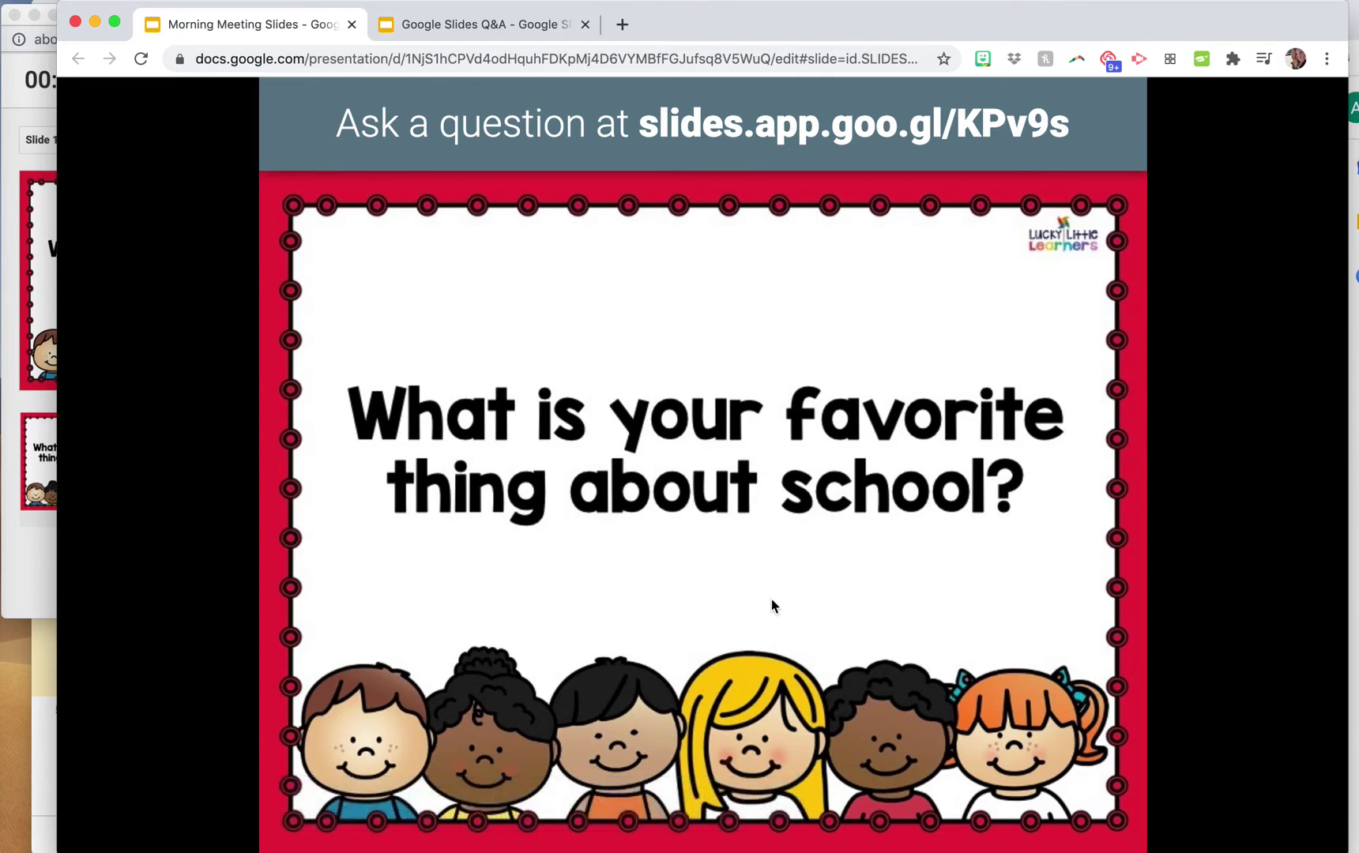
{"action": "left_click", "coordinate": [512, 24]}
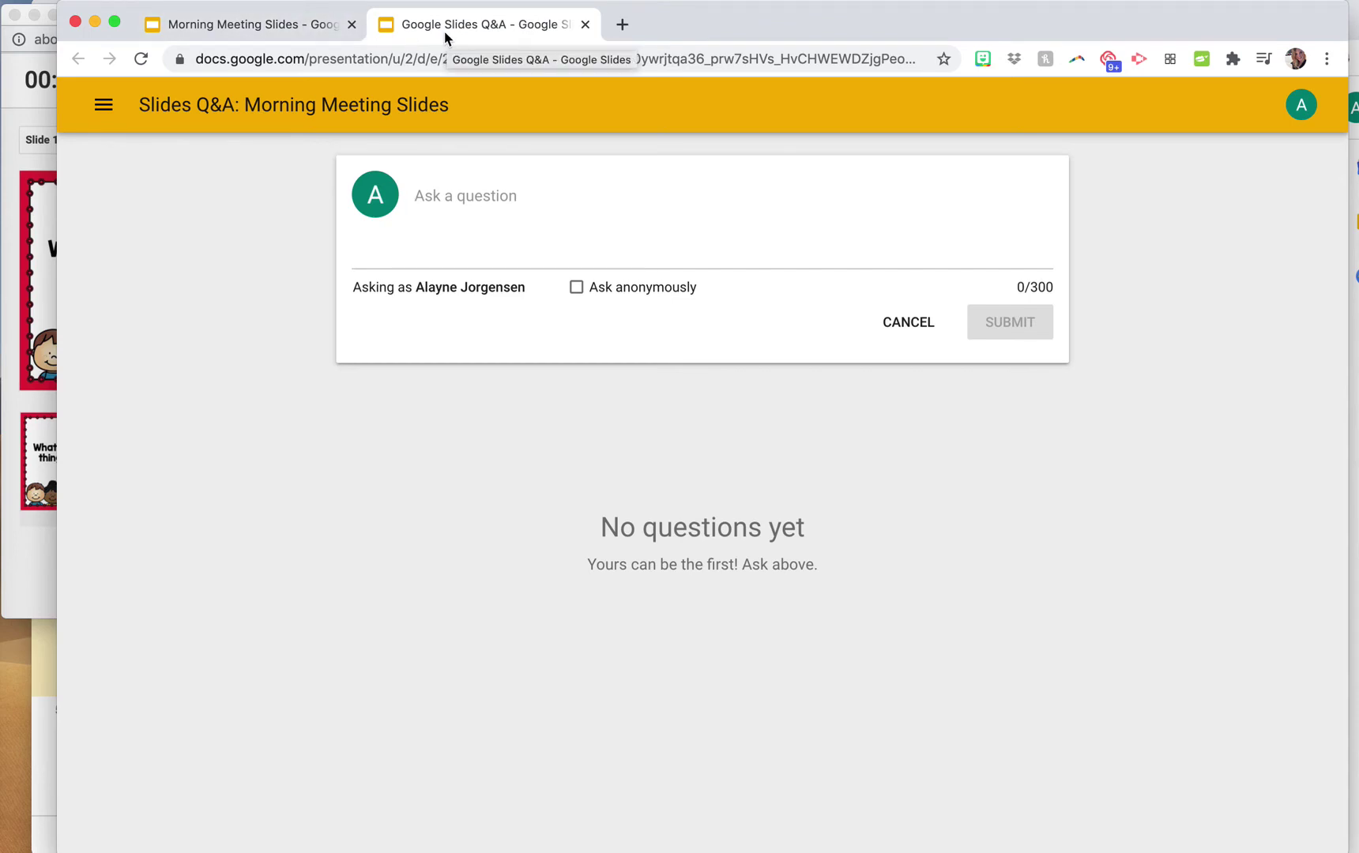
Submit the question 'I love seeing my friends.' and return to the slideshow tab.
{"action": "type", "text": "I "}
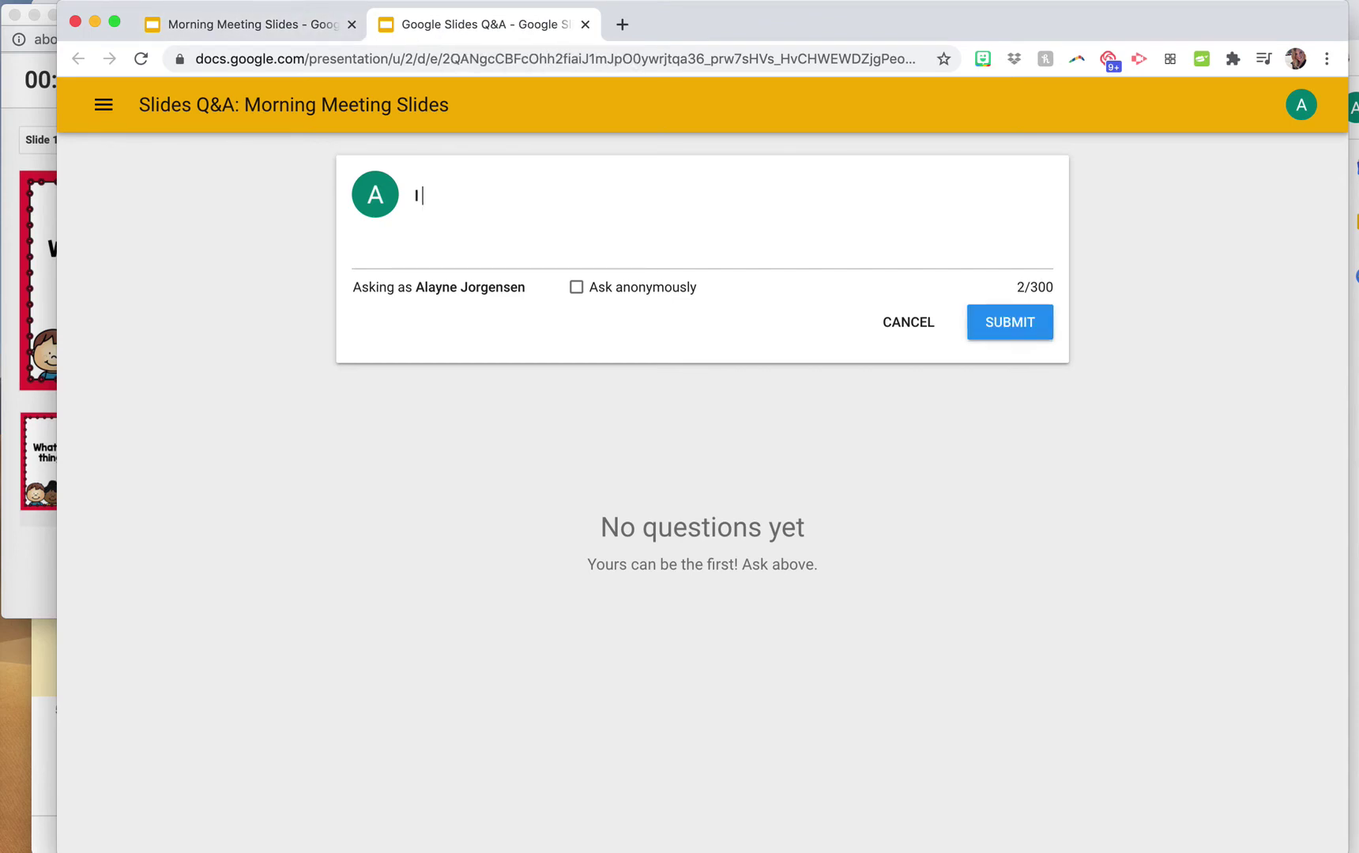
{"action": "type", "text": "love seeing my friends."}
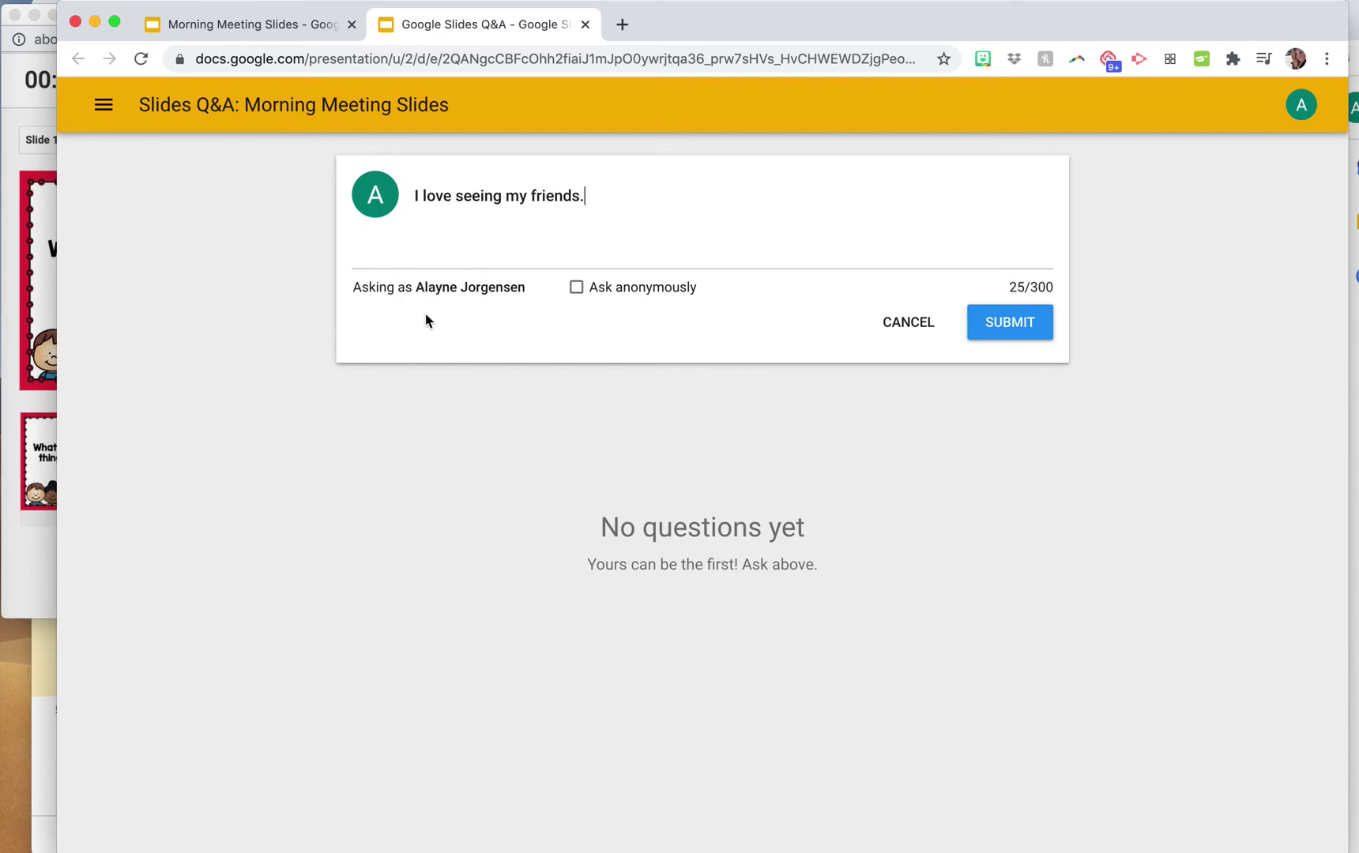
{"action": "left_click", "coordinate": [1016, 336]}
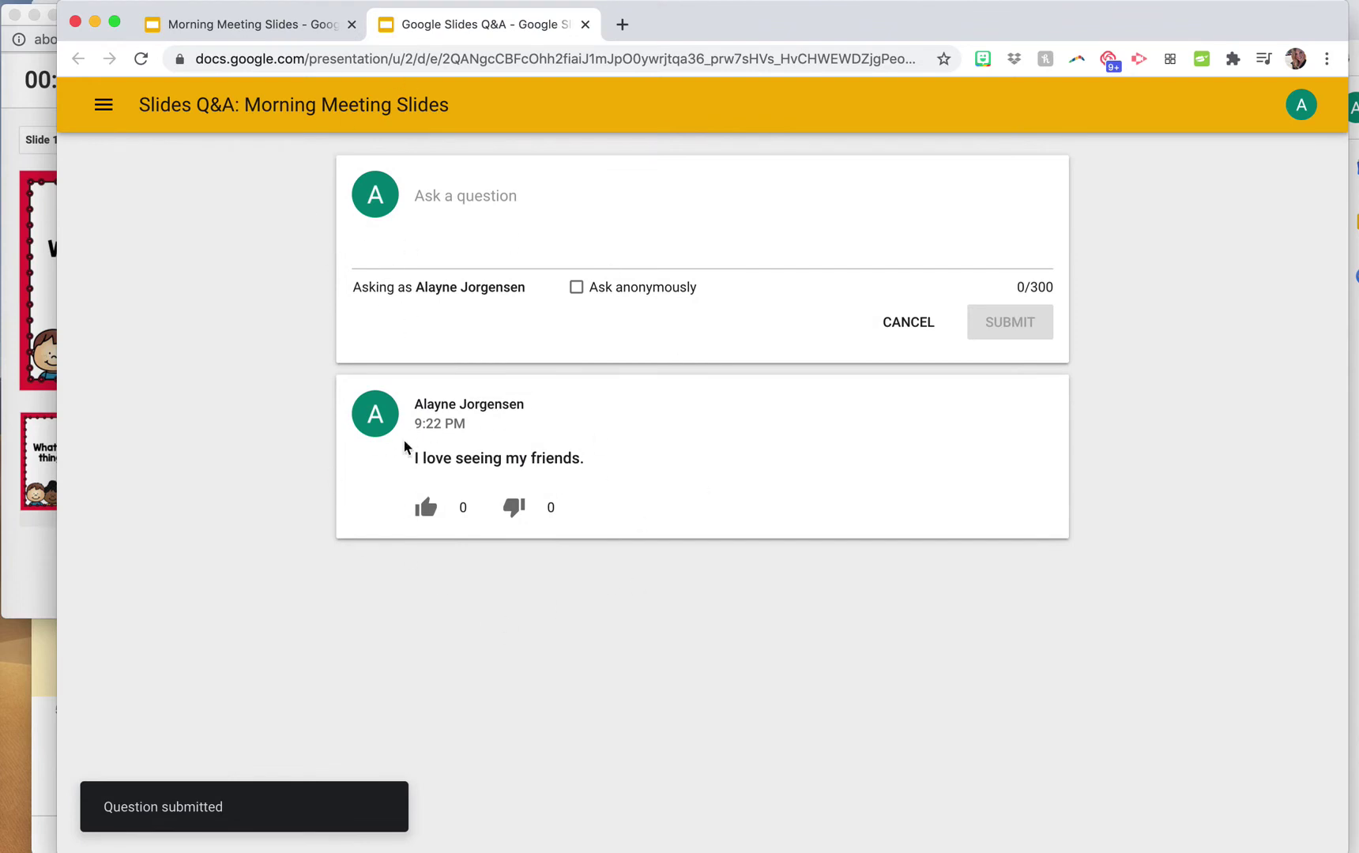
{"action": "left_click", "coordinate": [257, 26]}
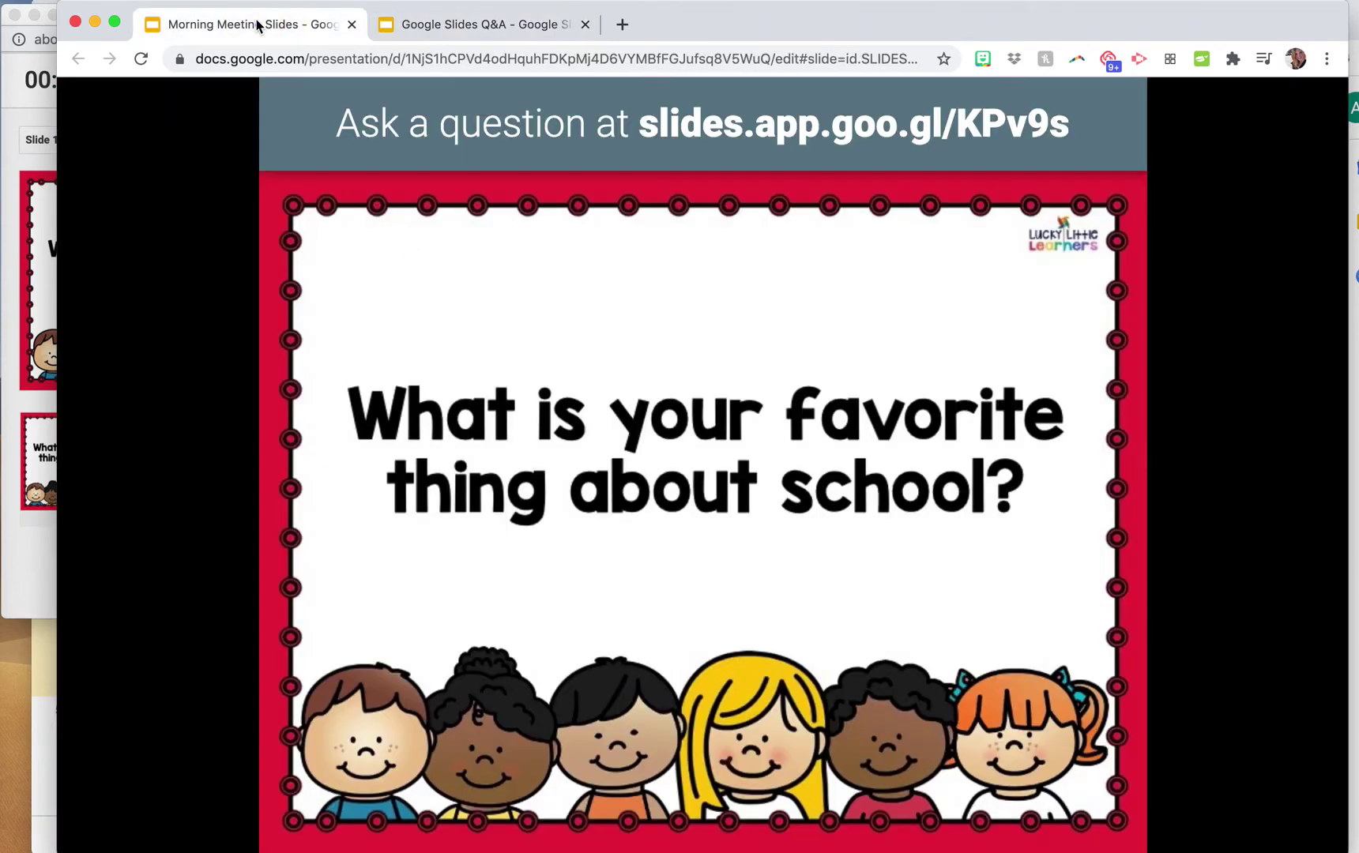
Show the submitted audience question on the presented slide.
{"action": "left_click", "coordinate": [11, 101]}
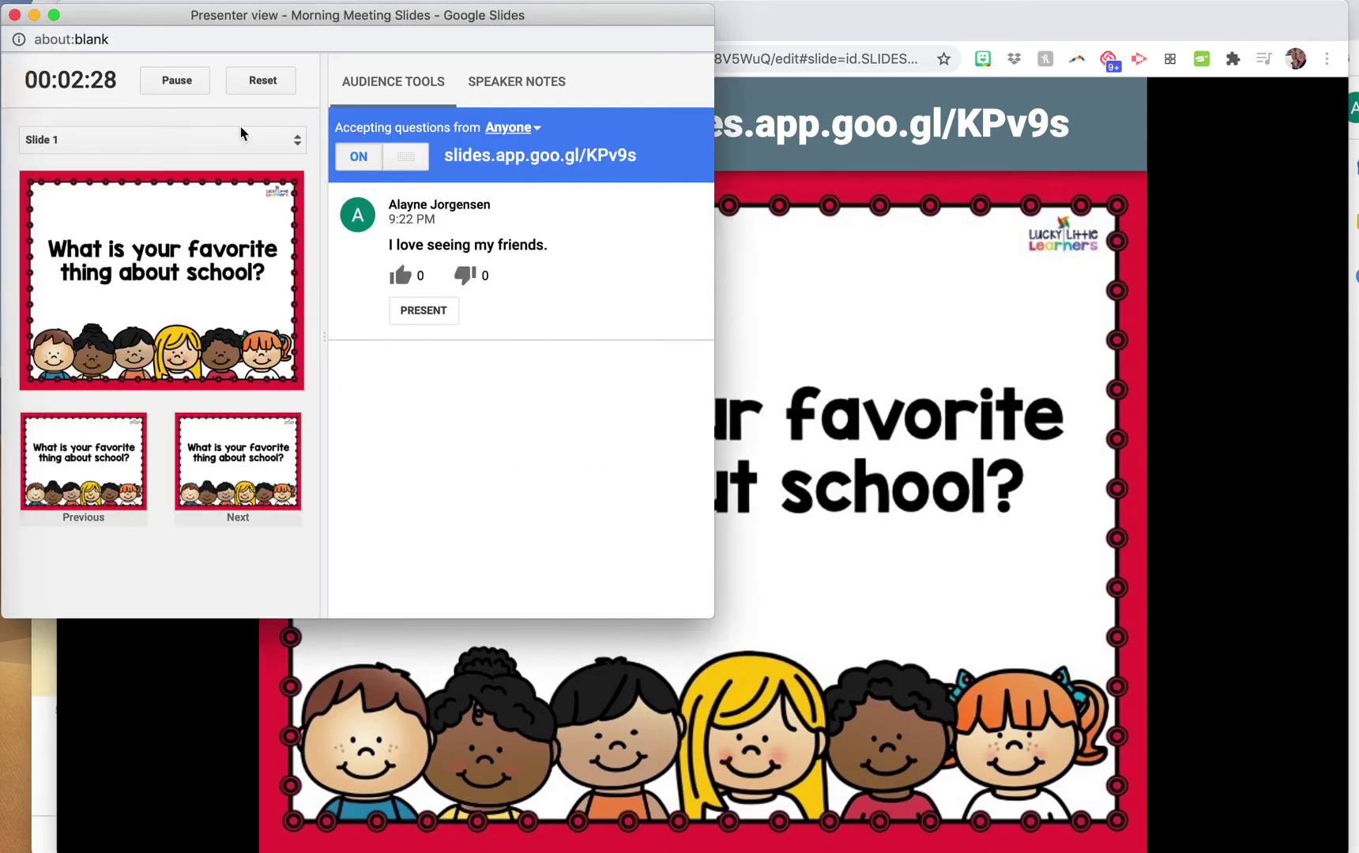
{"action": "left_click", "coordinate": [425, 311]}
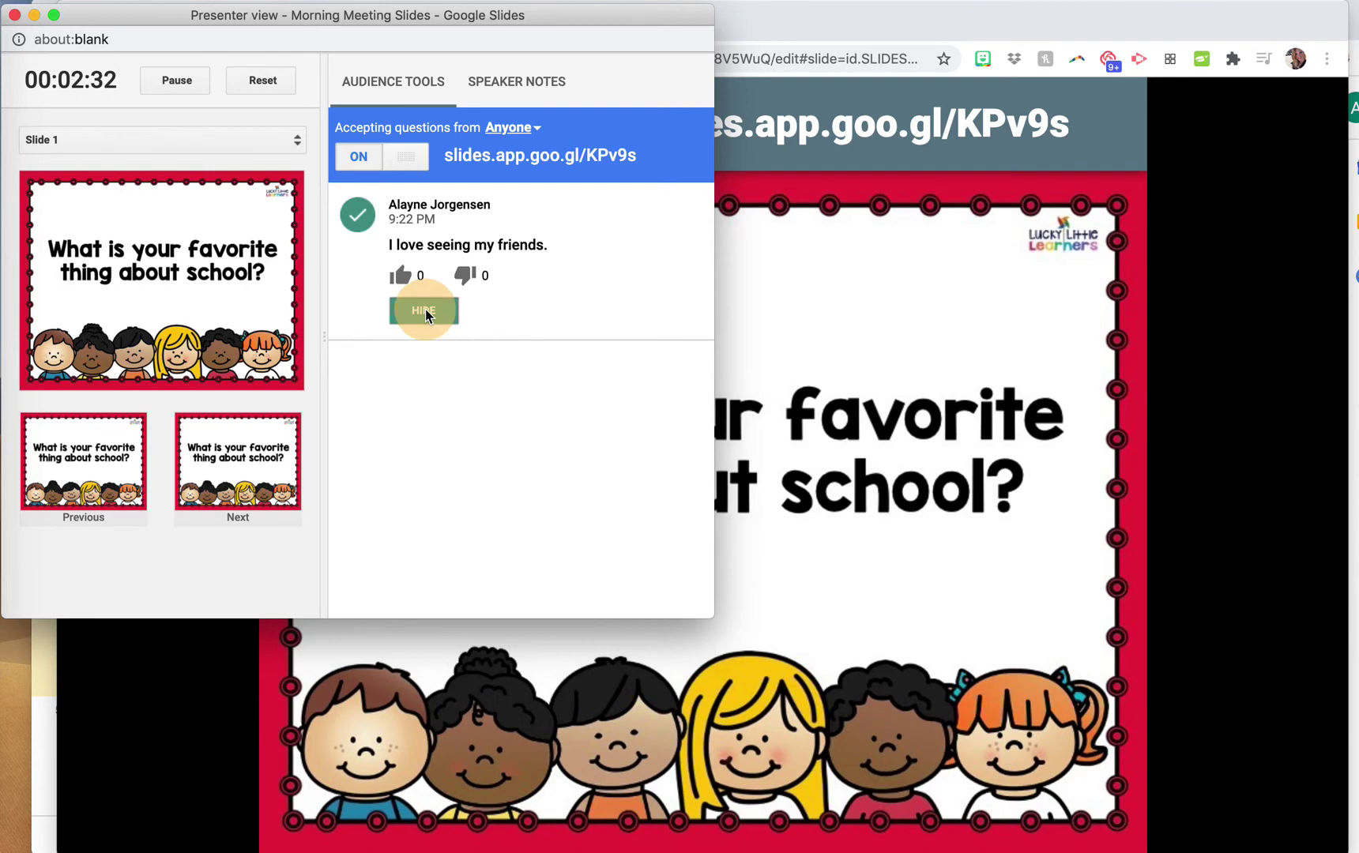
{"action": "left_click", "coordinate": [916, 32]}
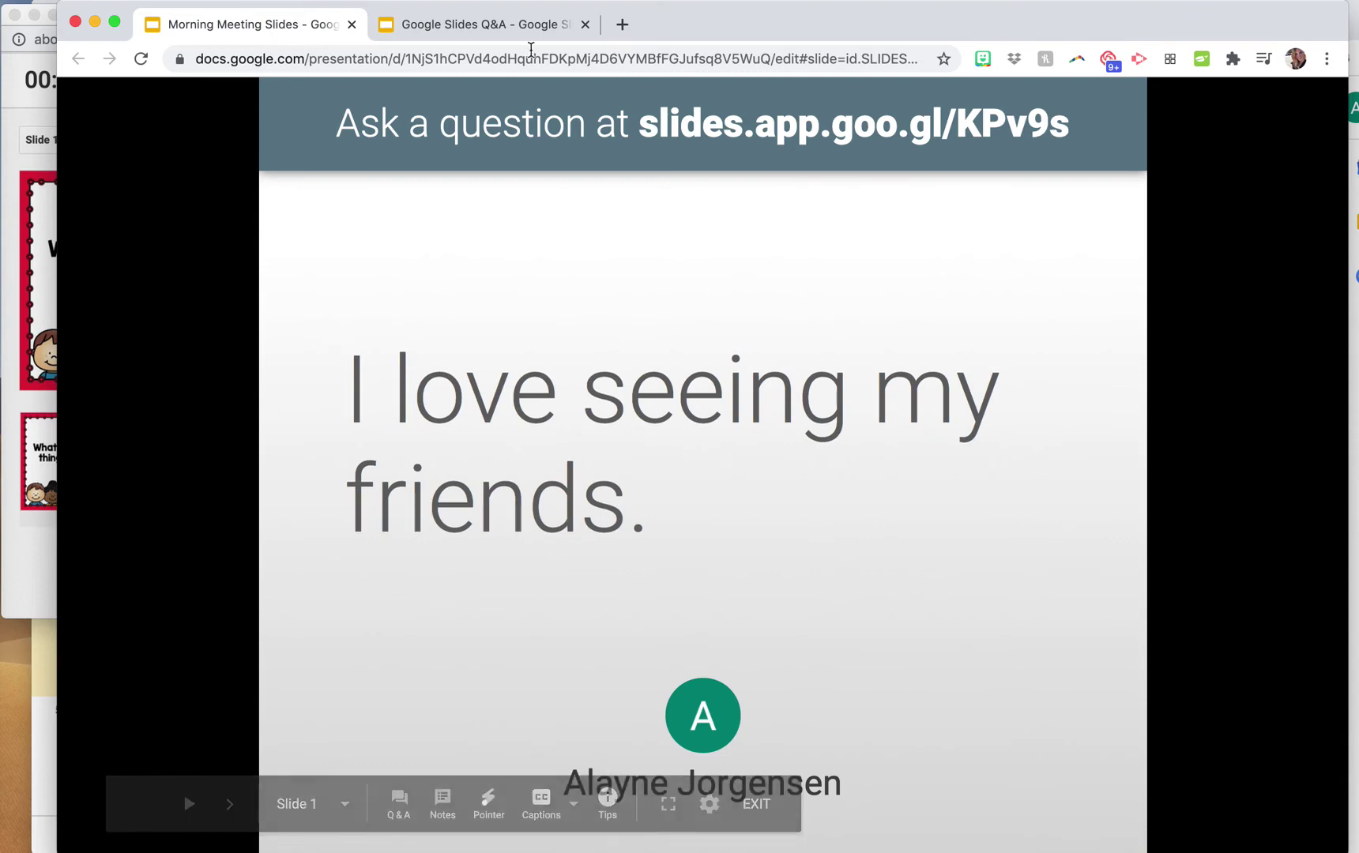
Hide the audience question so the school question slide is displayed again.
{"action": "left_click", "coordinate": [521, 26]}
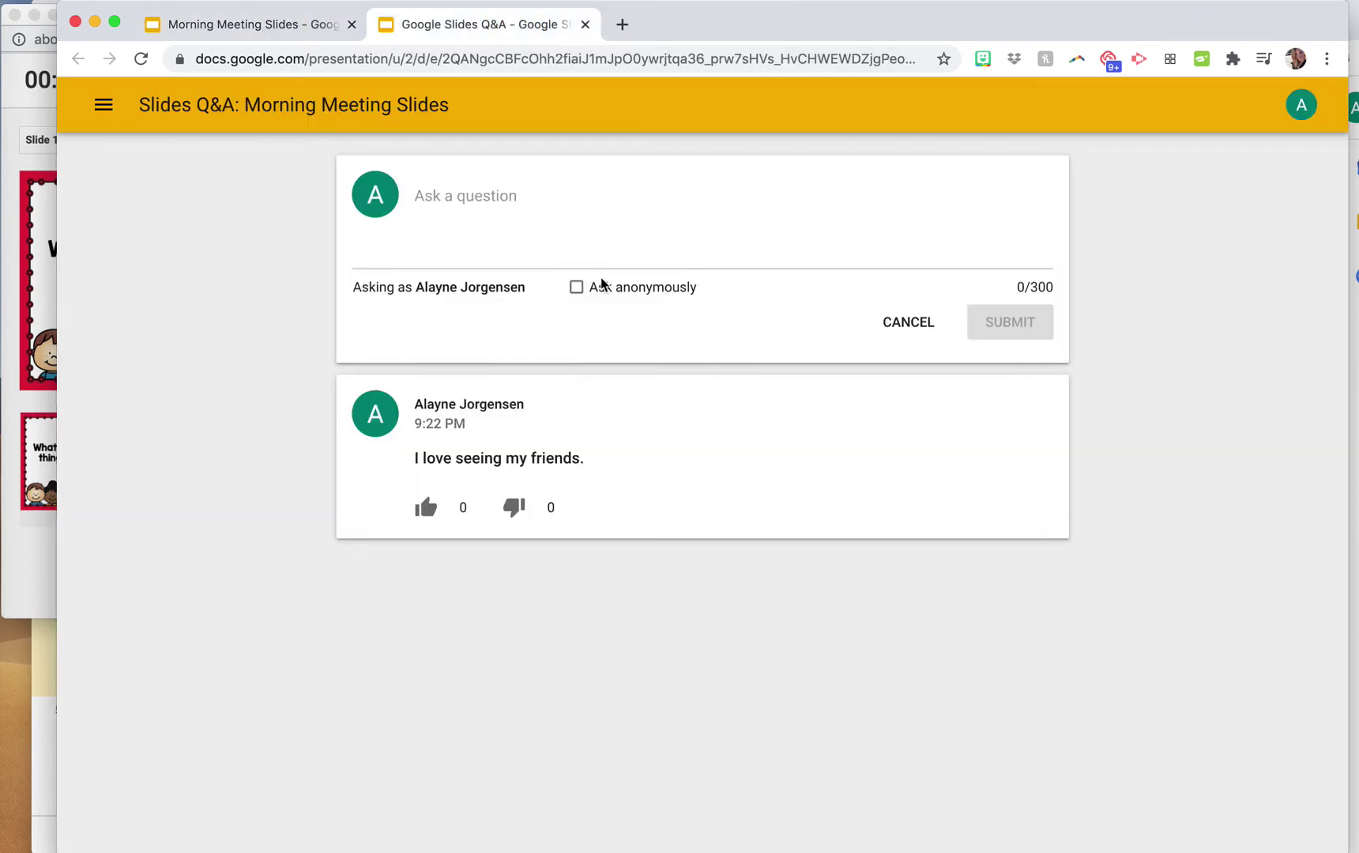
{"action": "left_click", "coordinate": [269, 30]}
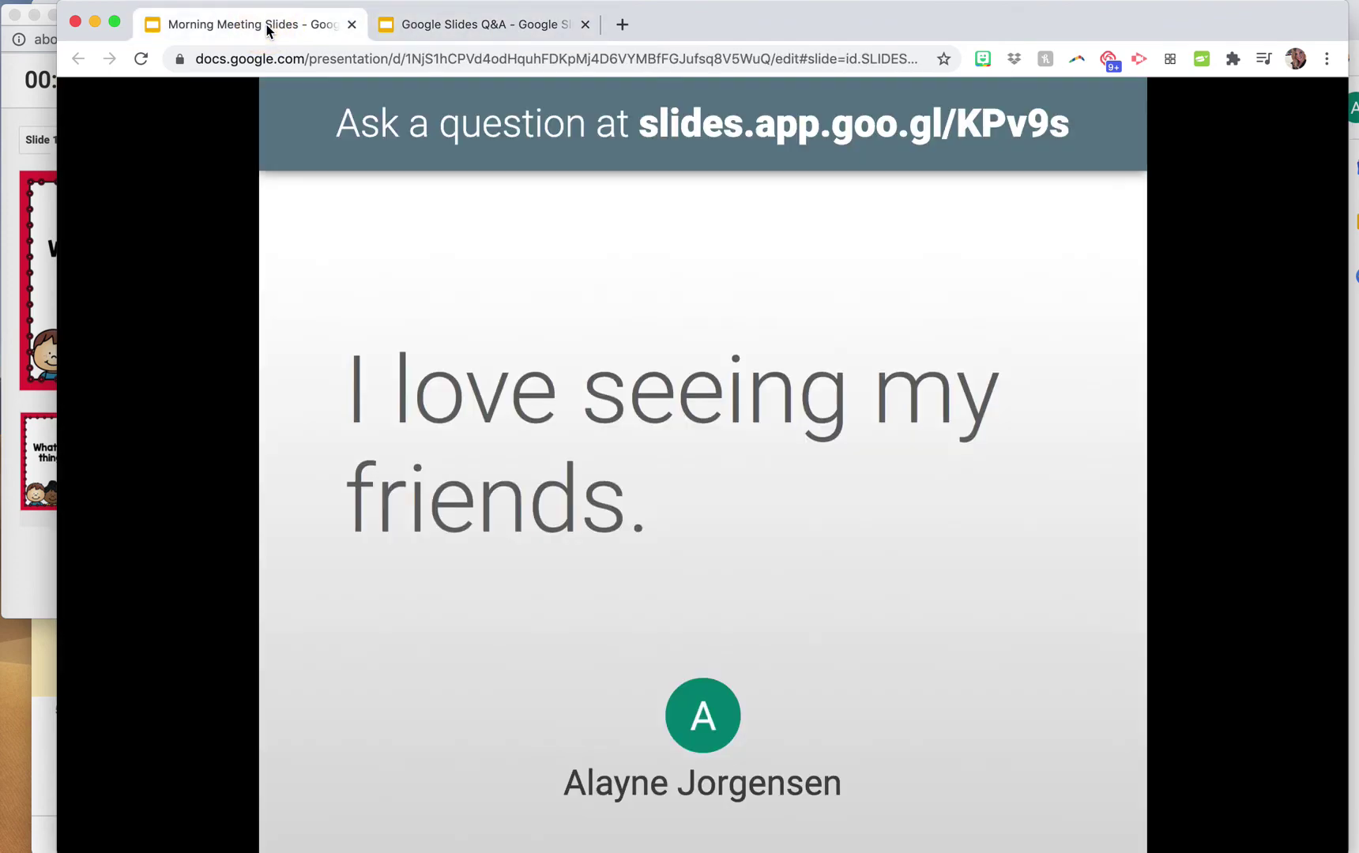
{"action": "left_click", "coordinate": [28, 415]}
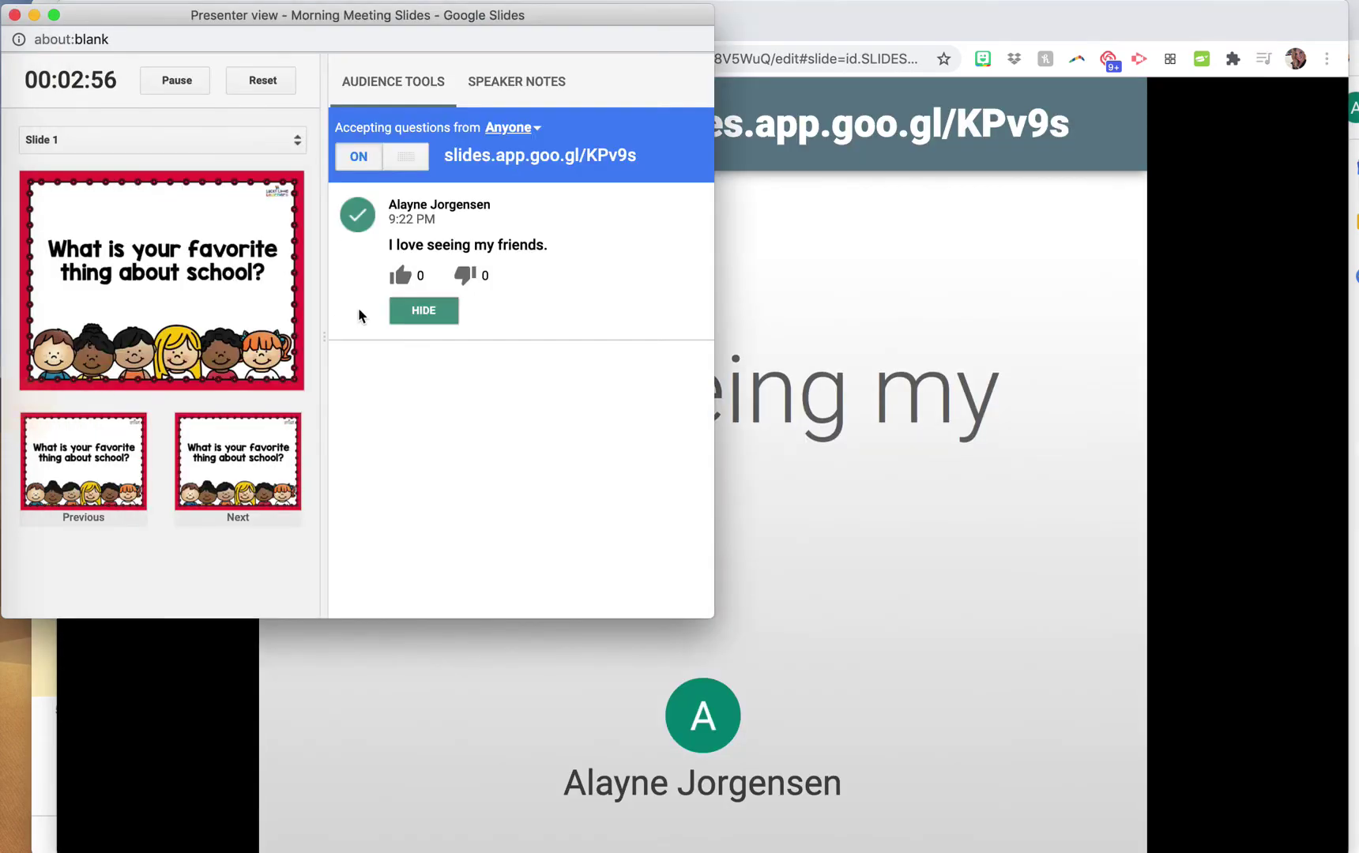
{"action": "left_click", "coordinate": [425, 313]}
{"action": "left_click", "coordinate": [919, 29]}
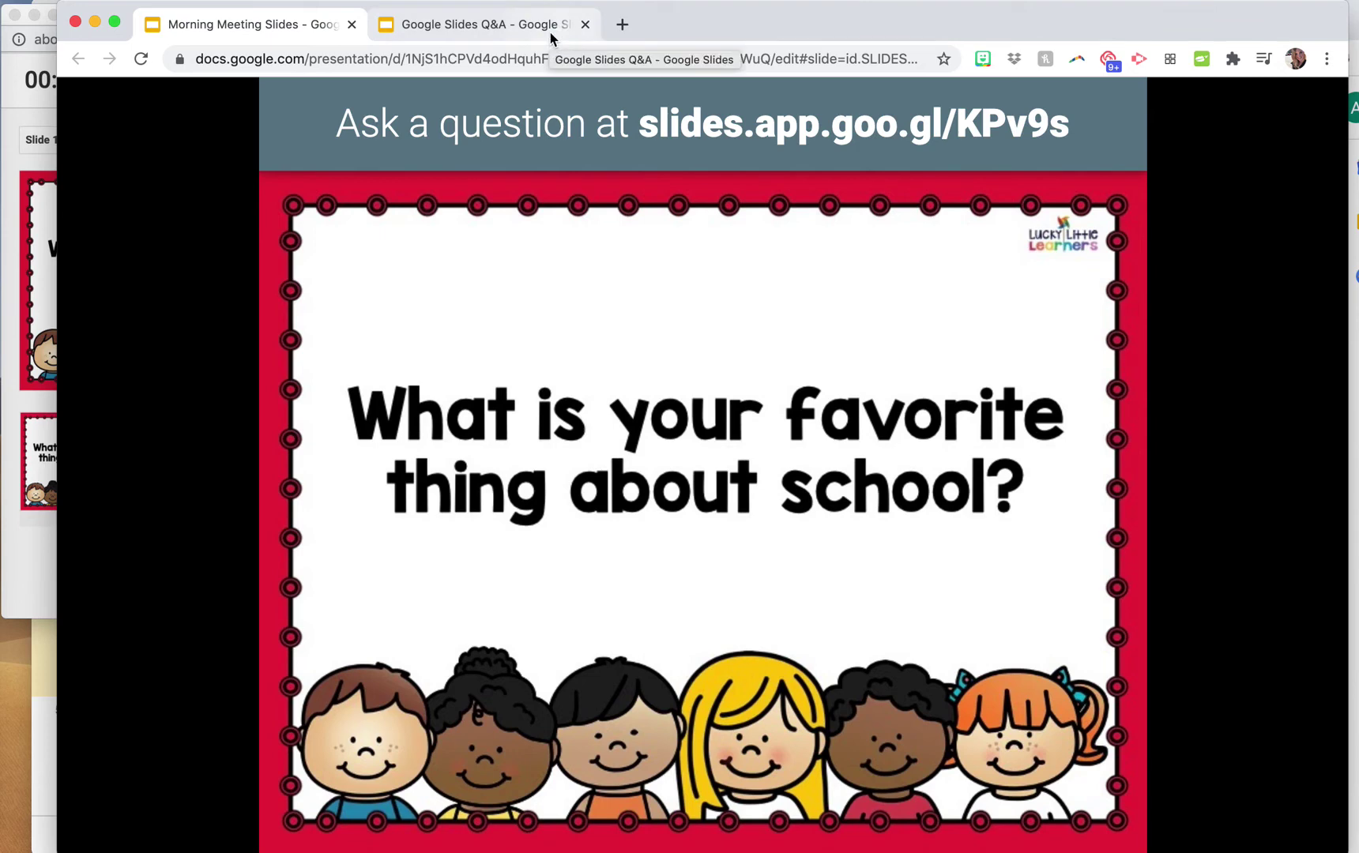
Advance the slideshow through slides 2, 3 and 4 to slide 5.
{"action": "left_click", "coordinate": [35, 423]}
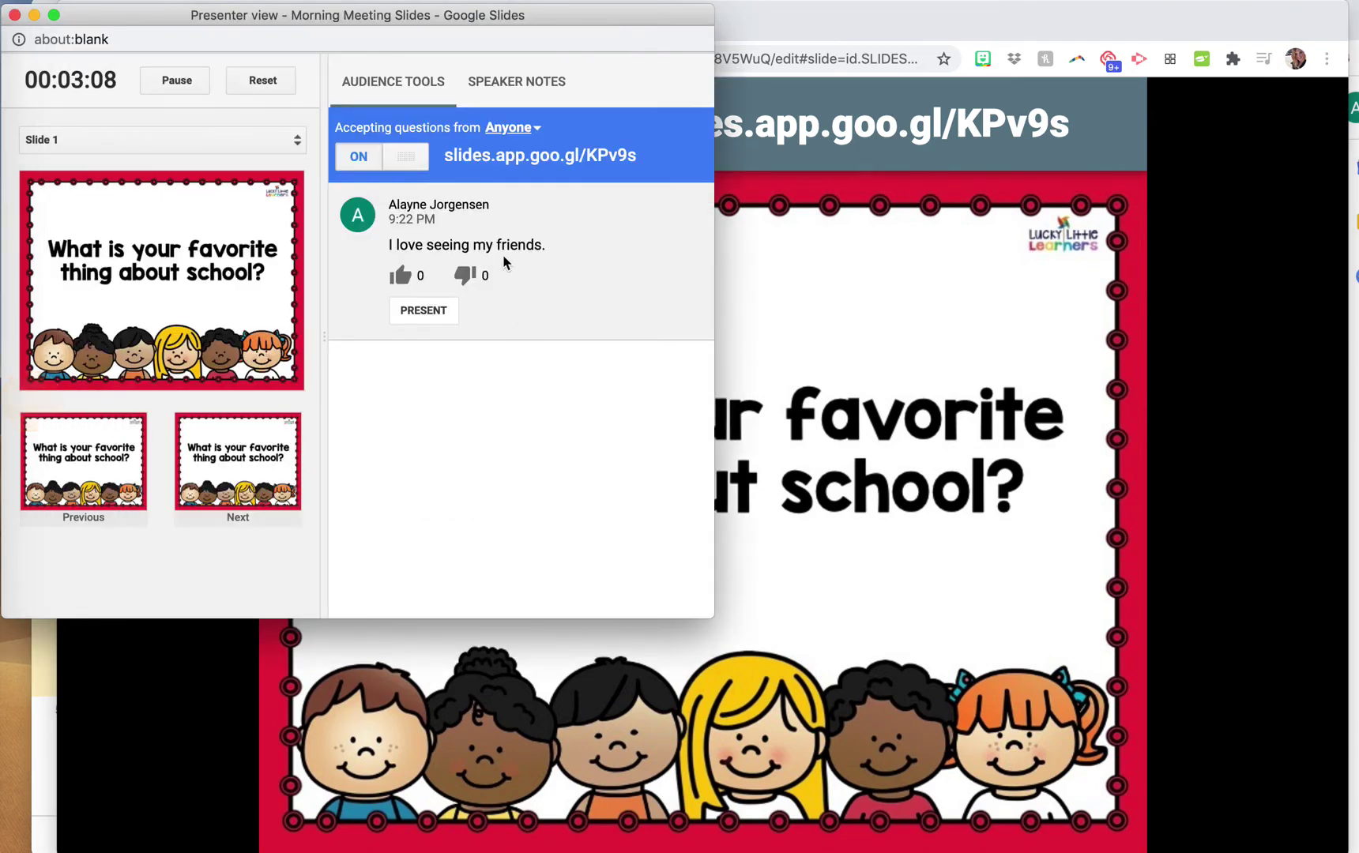
{"action": "left_click", "coordinate": [790, 26]}
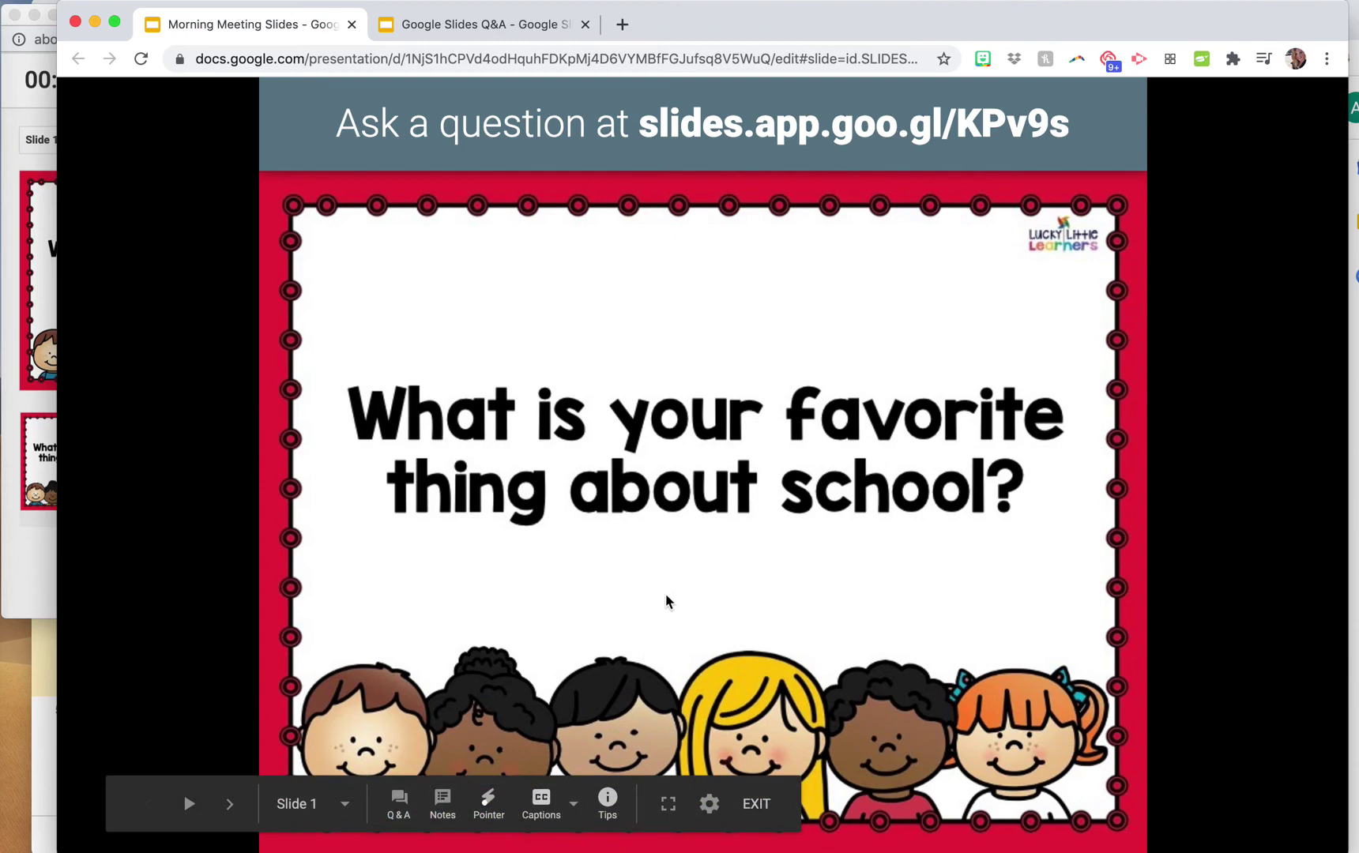
{"action": "left_click", "coordinate": [601, 747]}
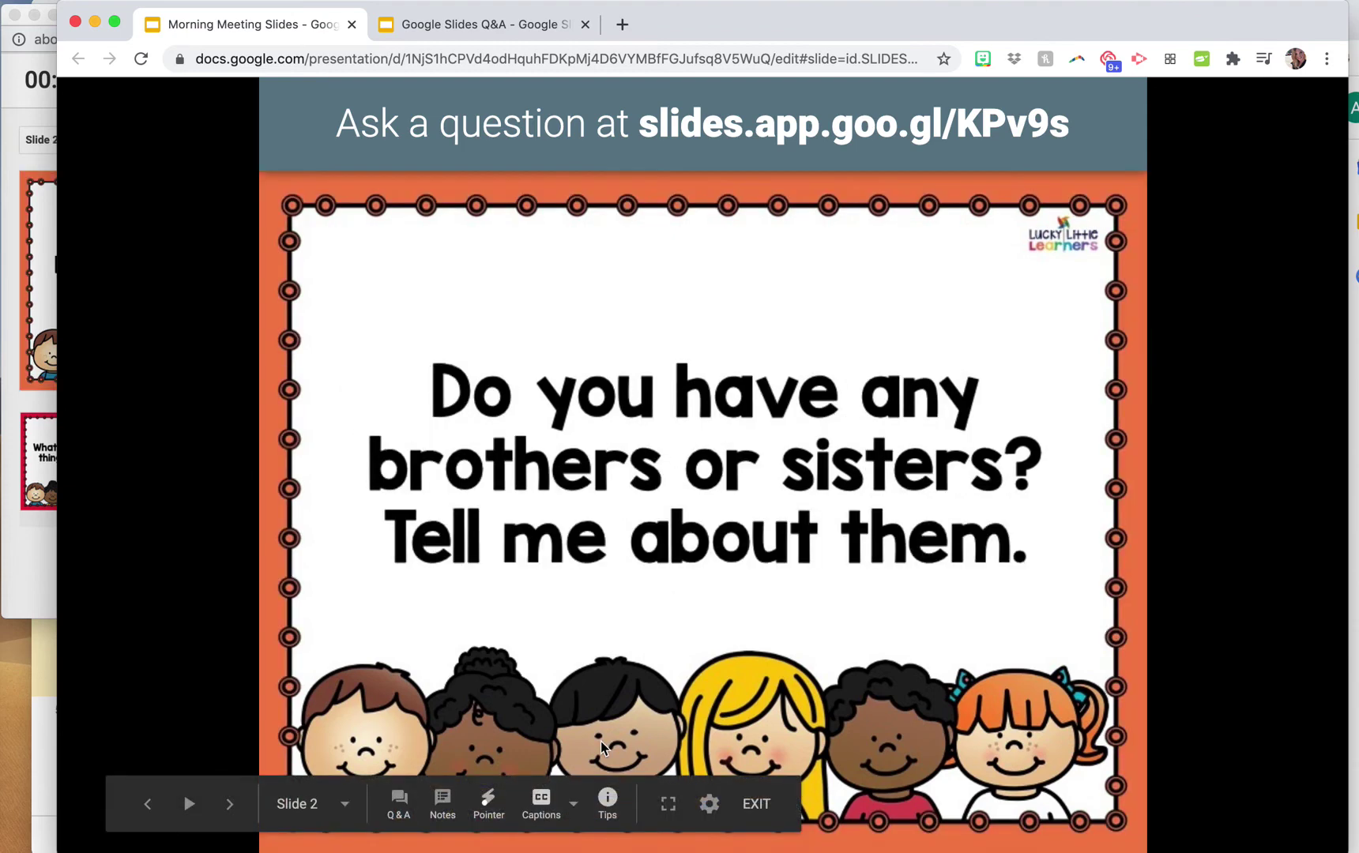
{"action": "left_click", "coordinate": [43, 165]}
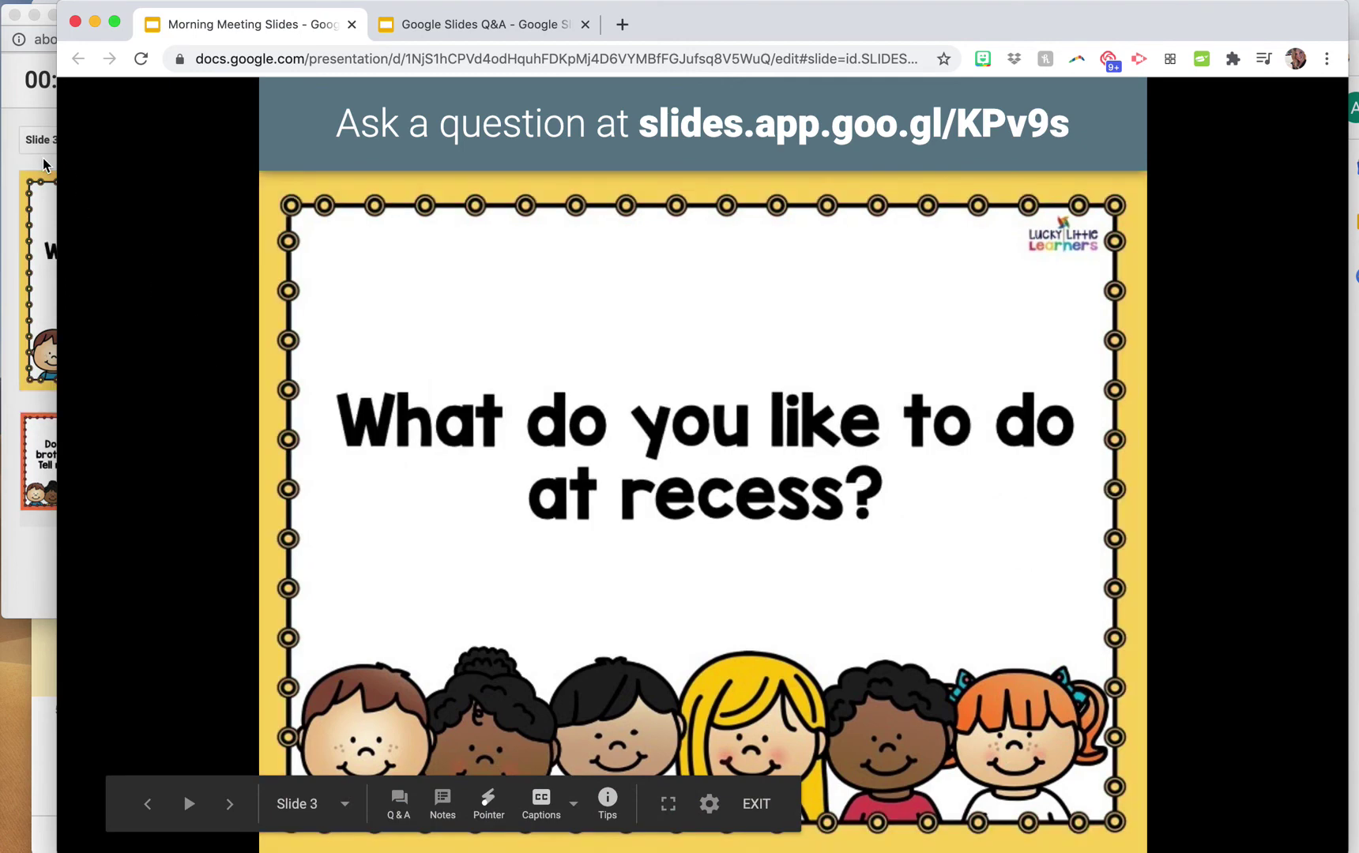
{"action": "left_click", "coordinate": [44, 165]}
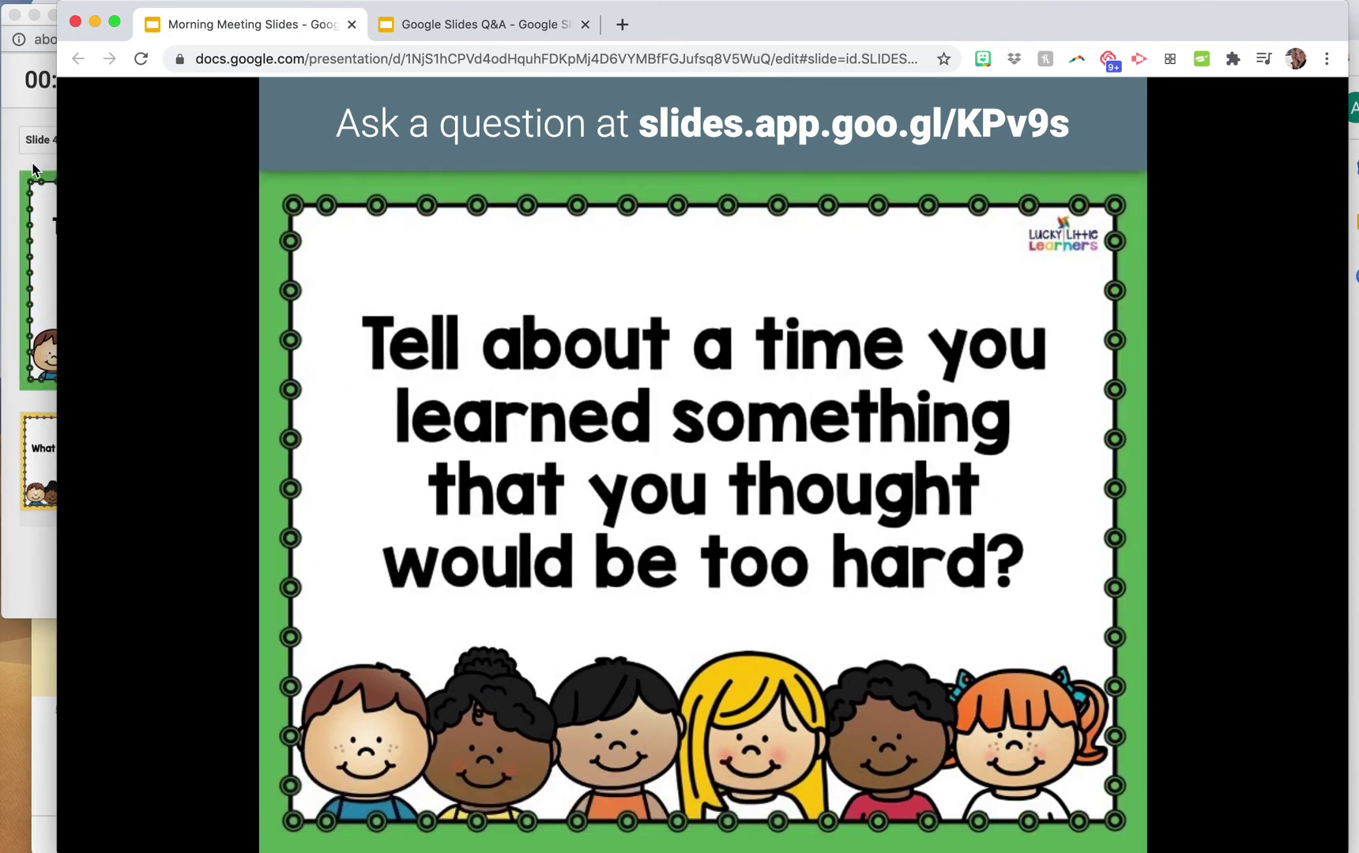
{"action": "left_click", "coordinate": [31, 165]}
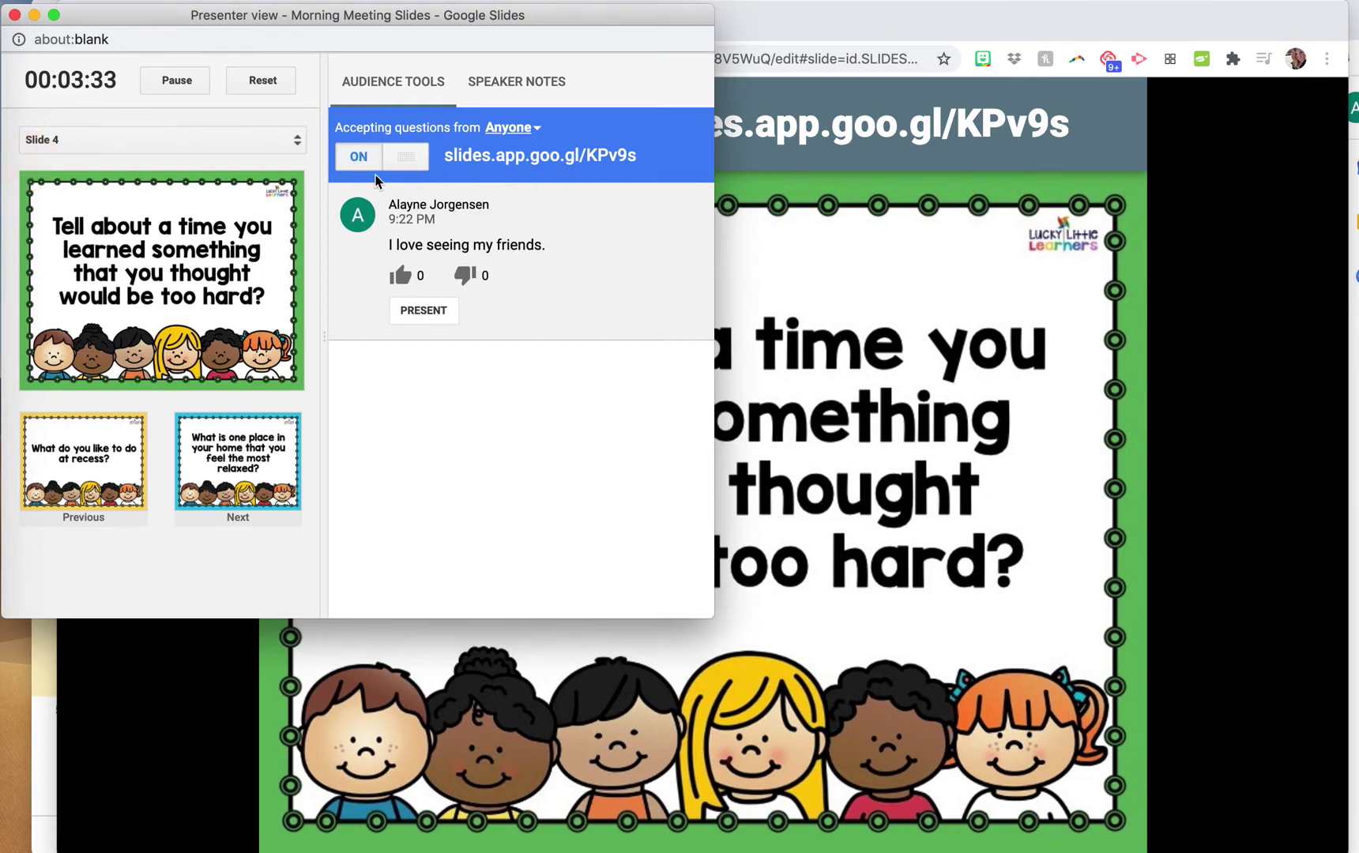
{"action": "left_click", "coordinate": [832, 26]}
{"action": "key", "text": "Right"}
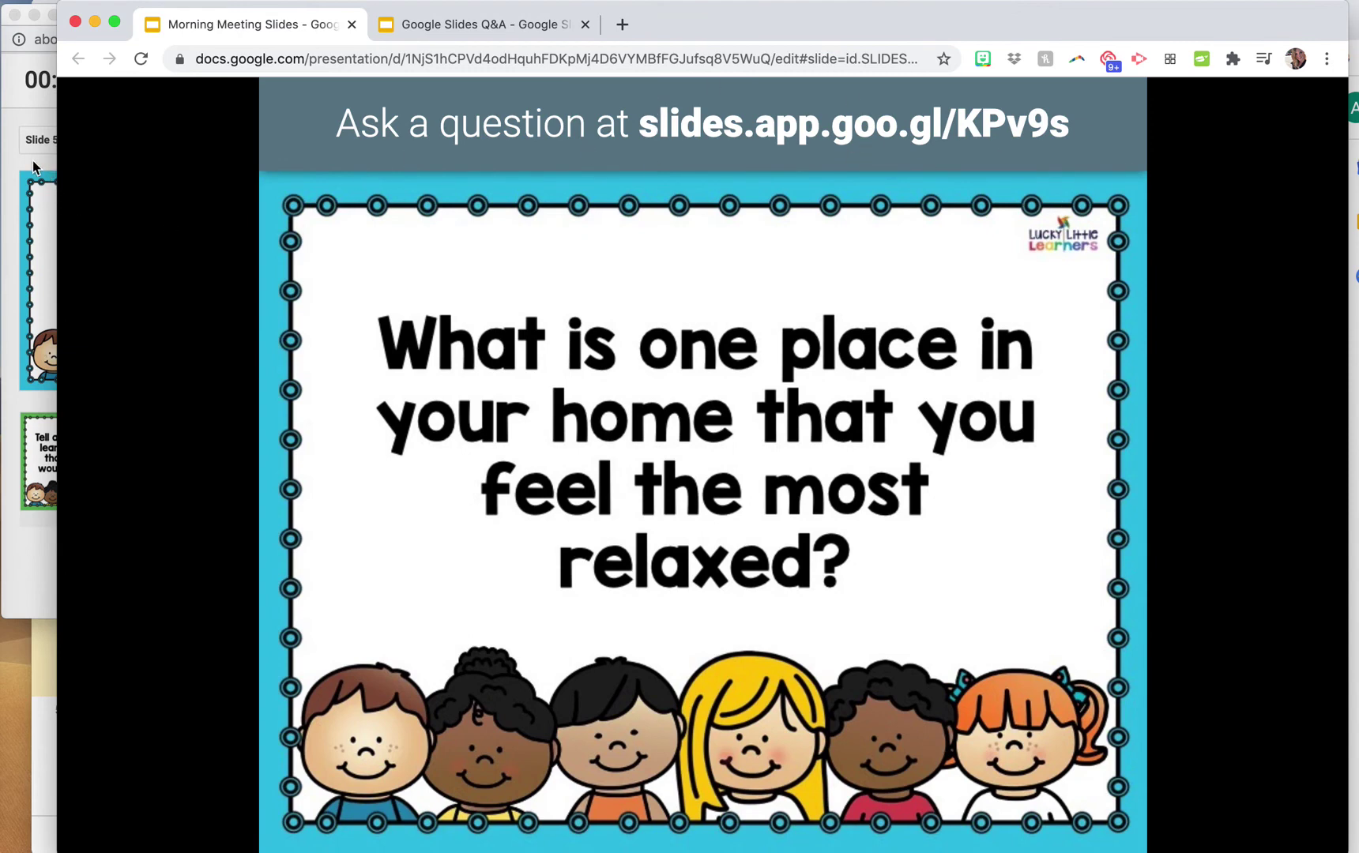
Switch audience Q&A to OFF in presenter view's Audience Tools.
{"action": "left_click", "coordinate": [471, 28]}
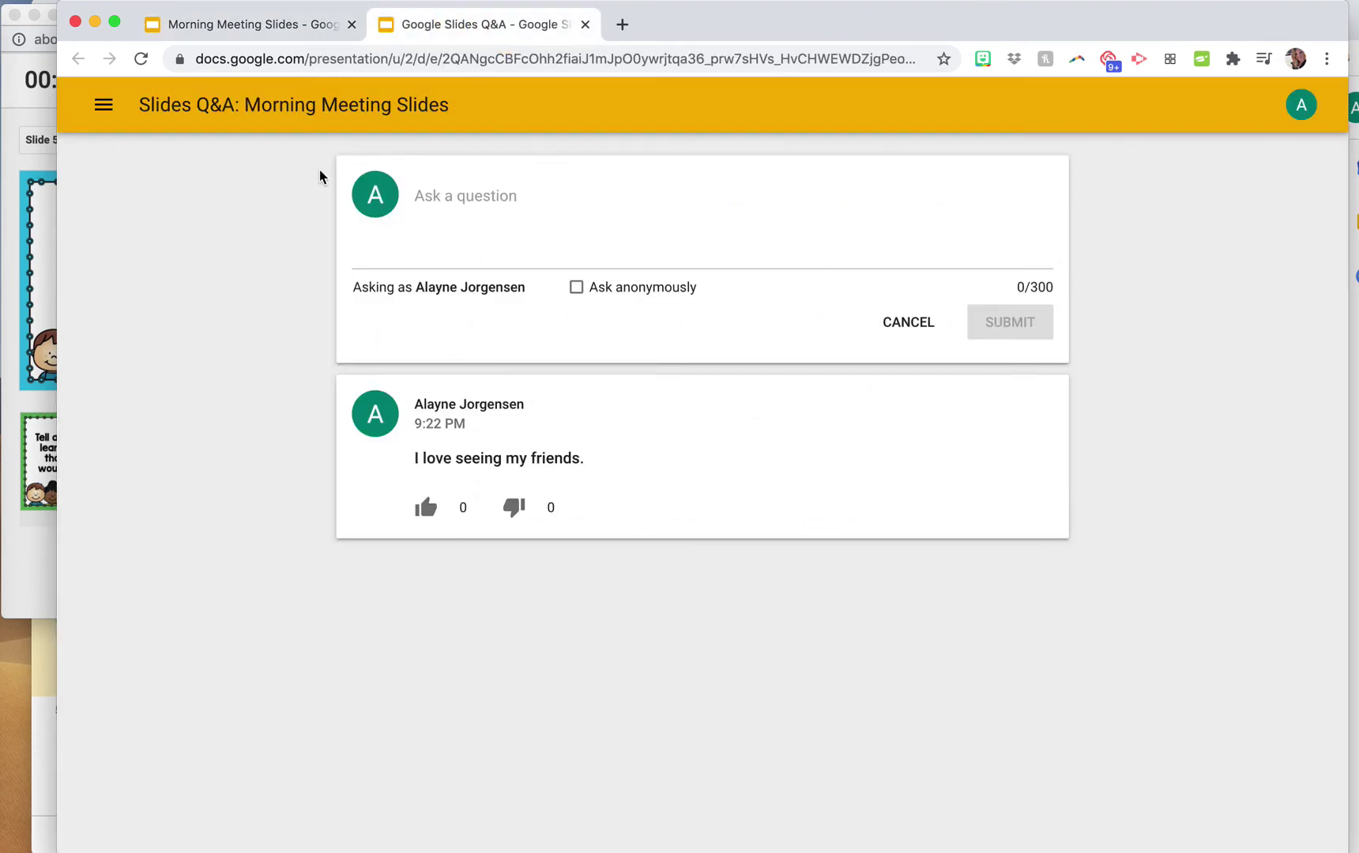
{"action": "left_click", "coordinate": [284, 35]}
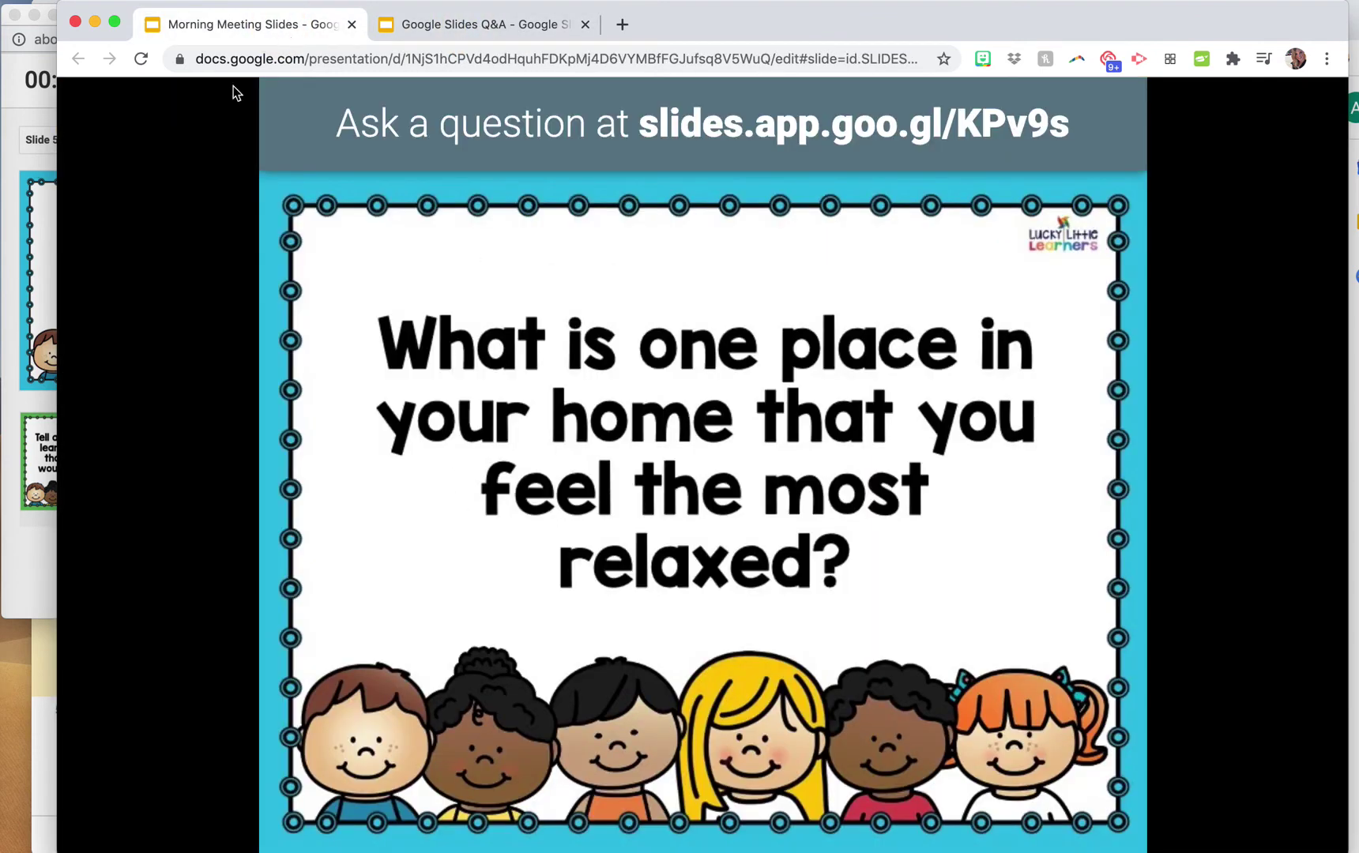
{"action": "left_click", "coordinate": [11, 176]}
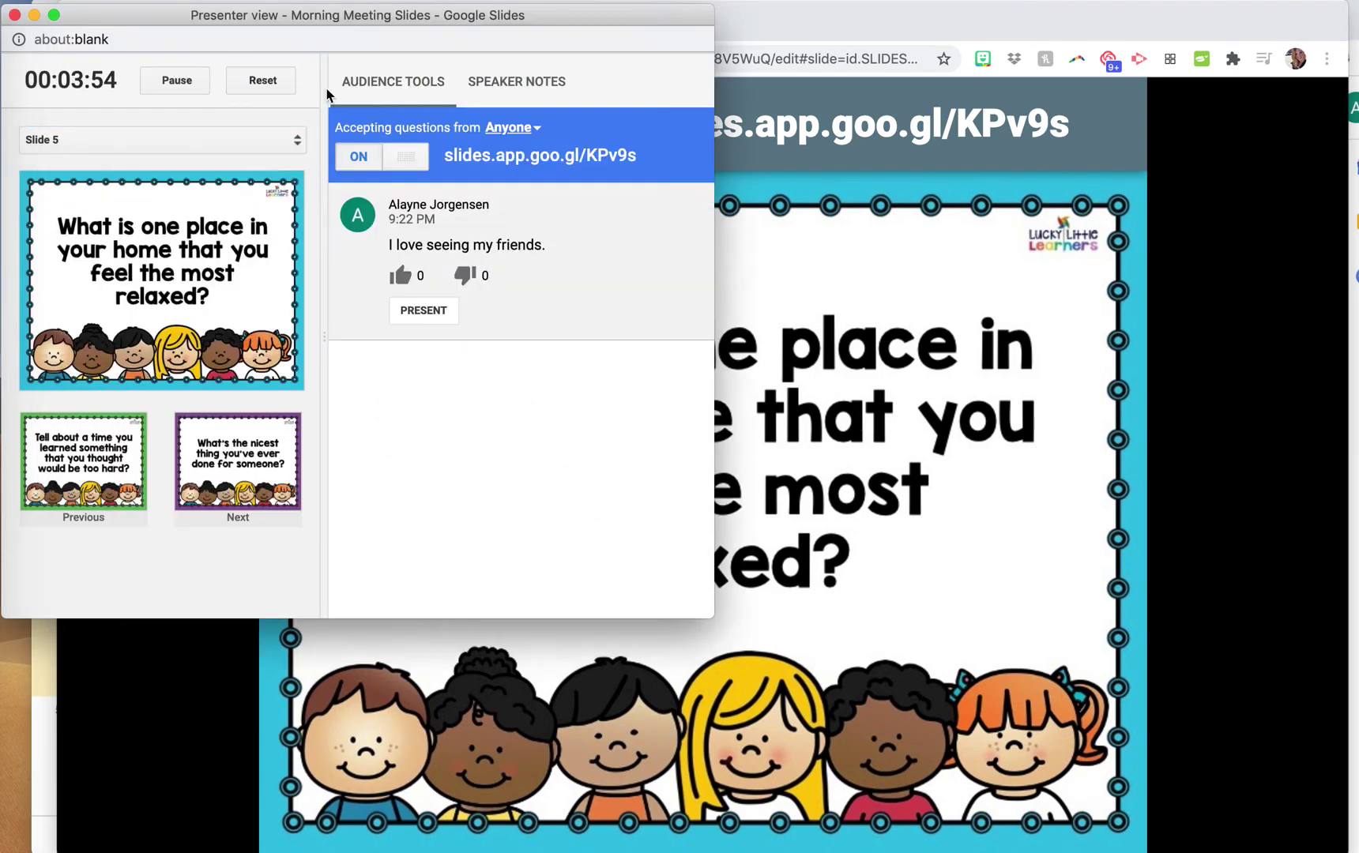
{"action": "left_click", "coordinate": [398, 164]}
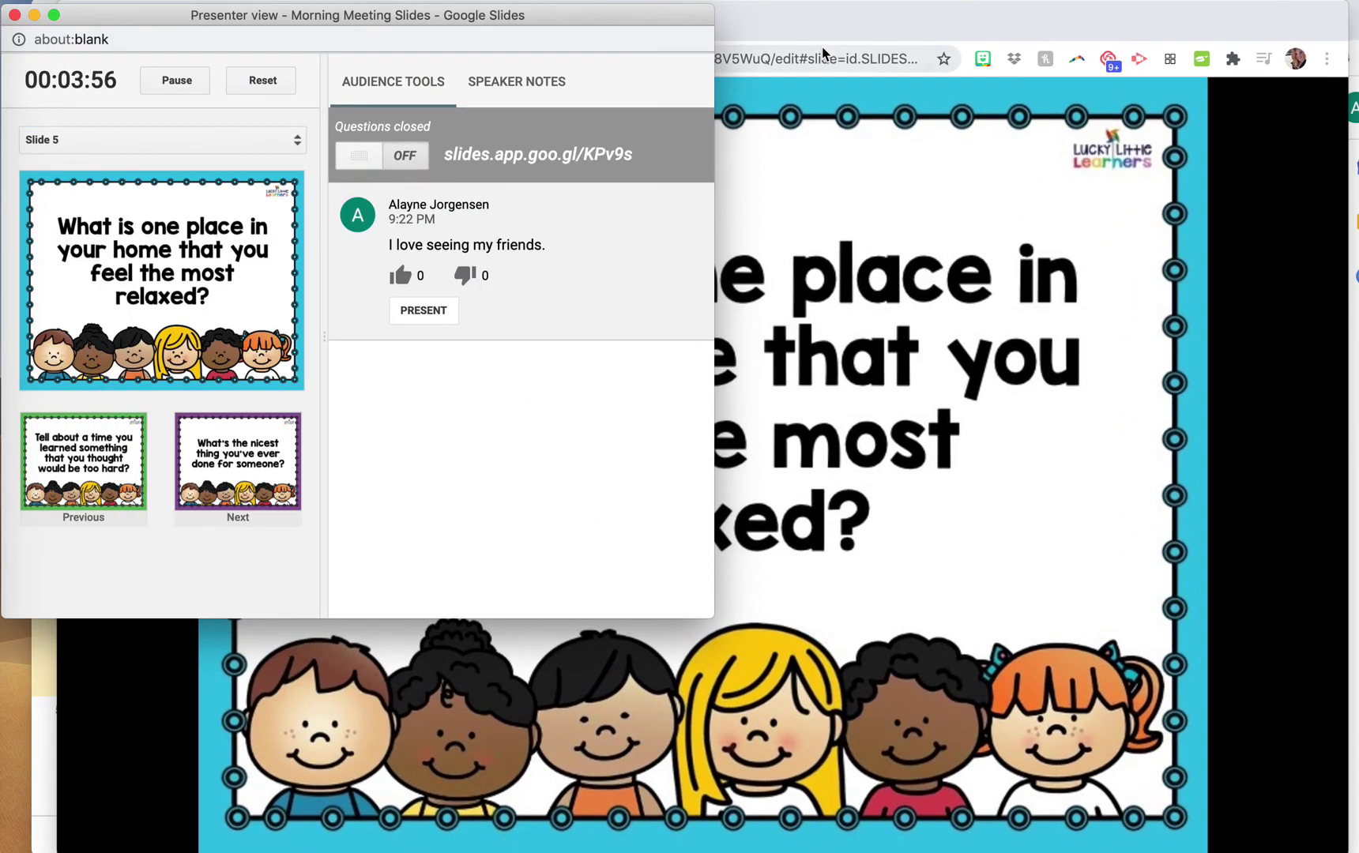
{"action": "left_click", "coordinate": [855, 24]}
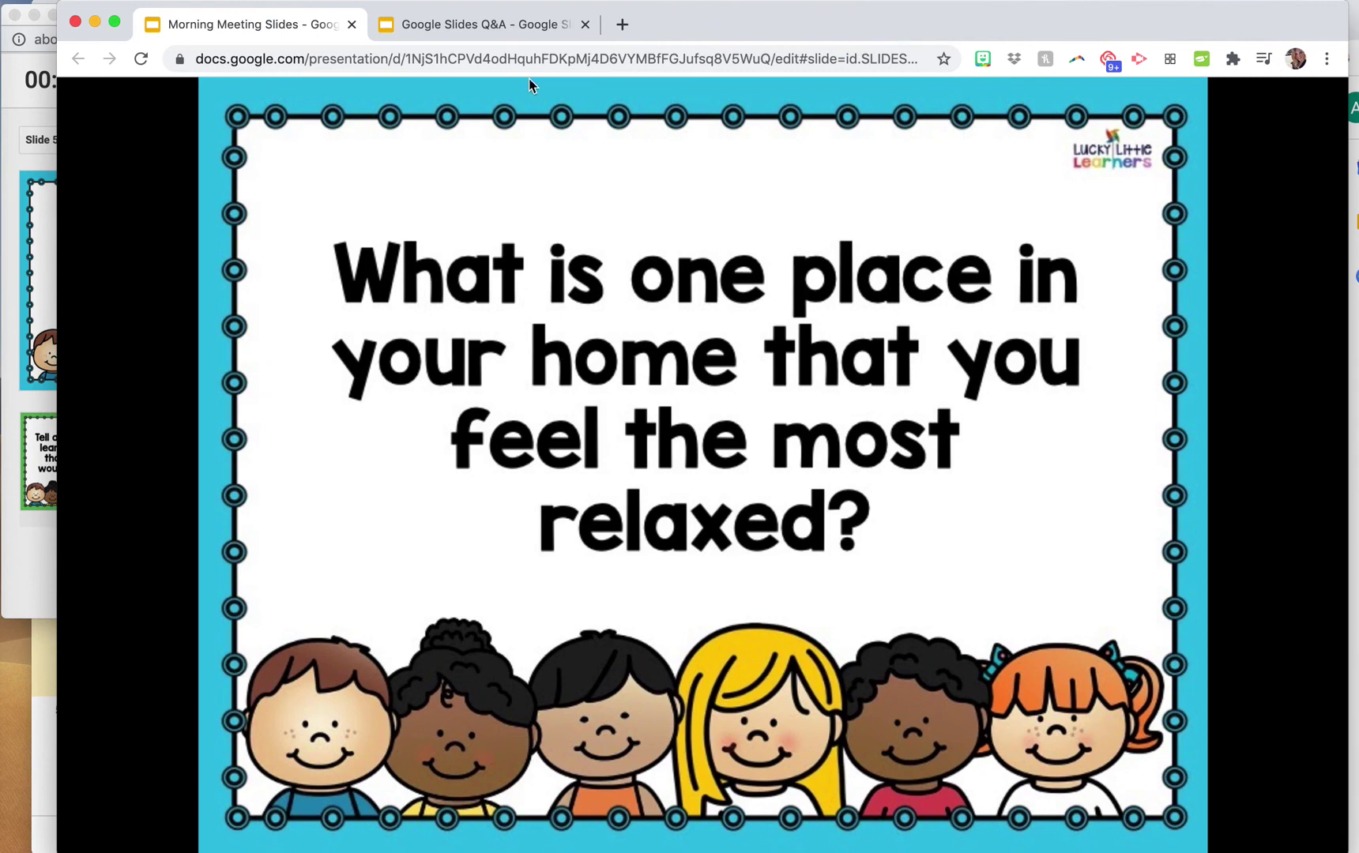
Try submitting the test question 'Hi' to confirm the Q&A session is closed.
{"action": "left_click", "coordinate": [506, 24]}
{"action": "left_click", "coordinate": [508, 213]}
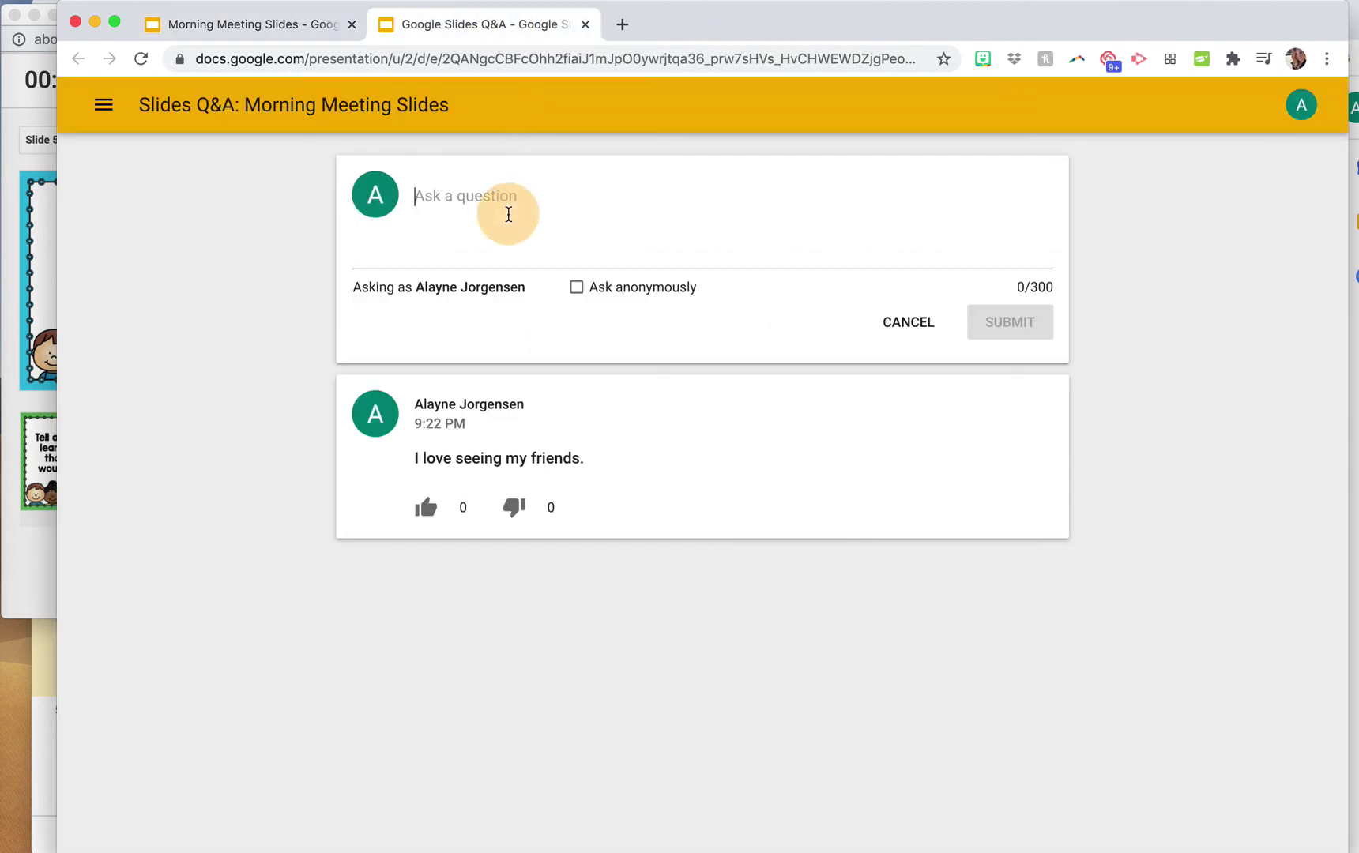
{"action": "type", "text": "Hi"}
{"action": "left_click", "coordinate": [1016, 322]}
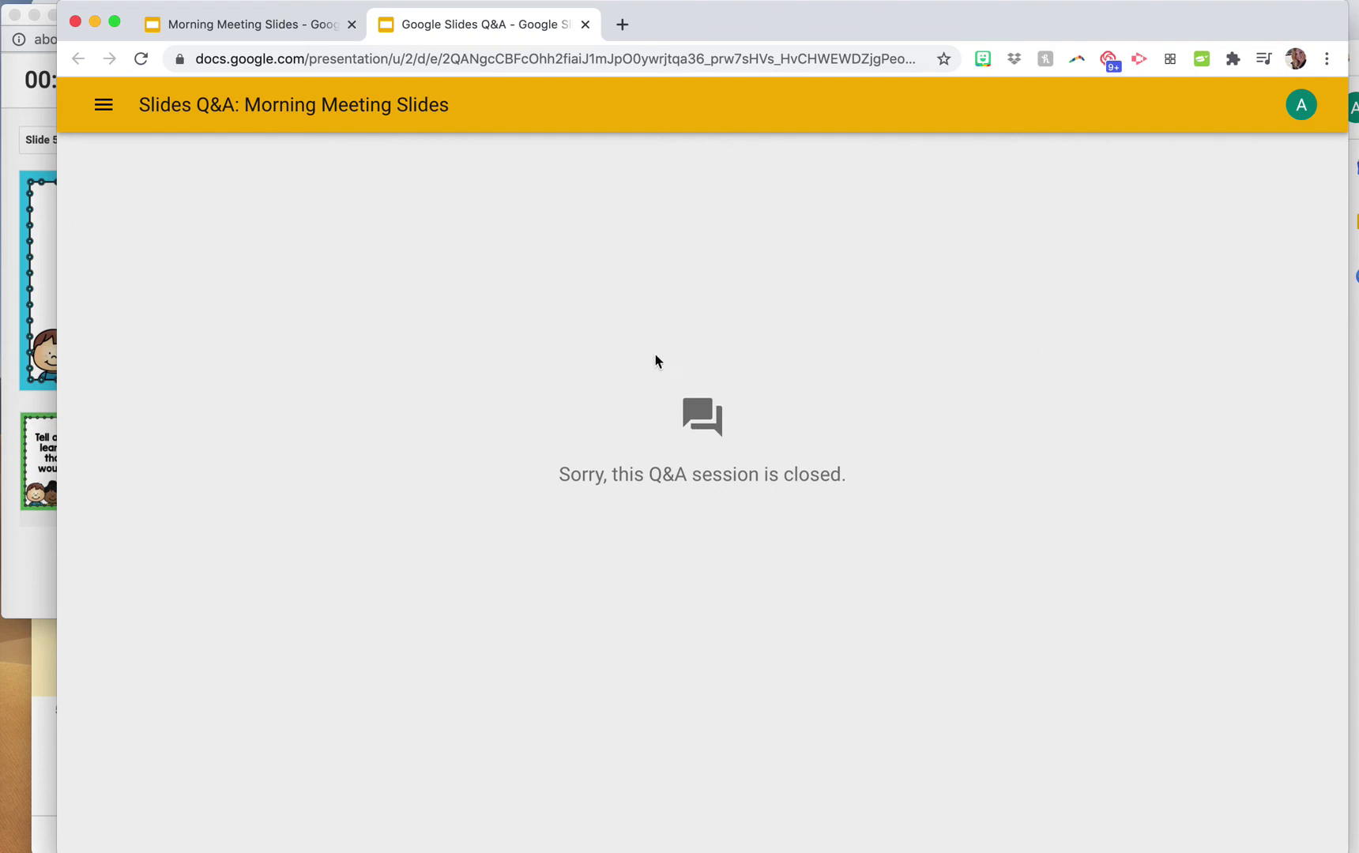
{"action": "left_click", "coordinate": [38, 163]}
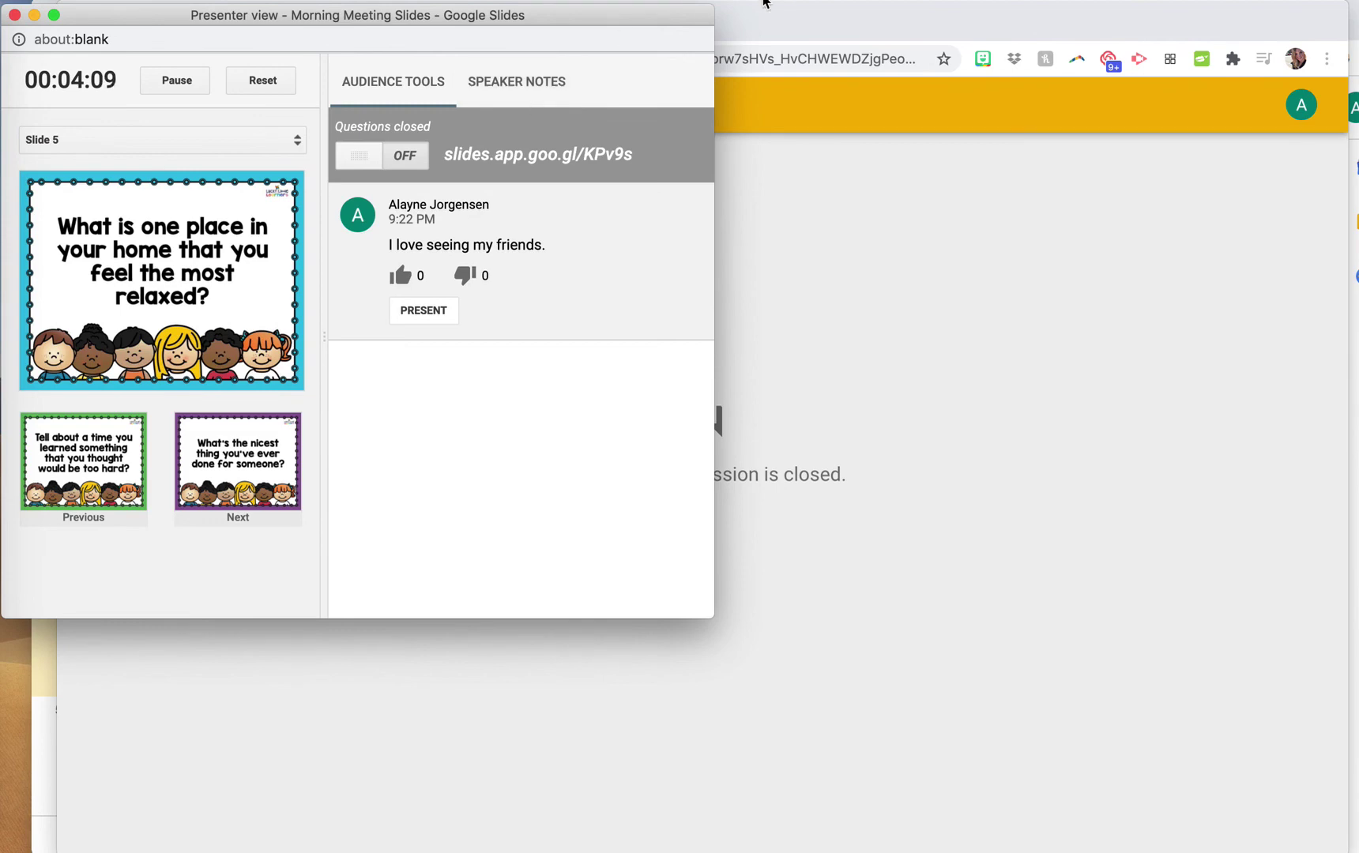
{"action": "left_click", "coordinate": [781, 11]}
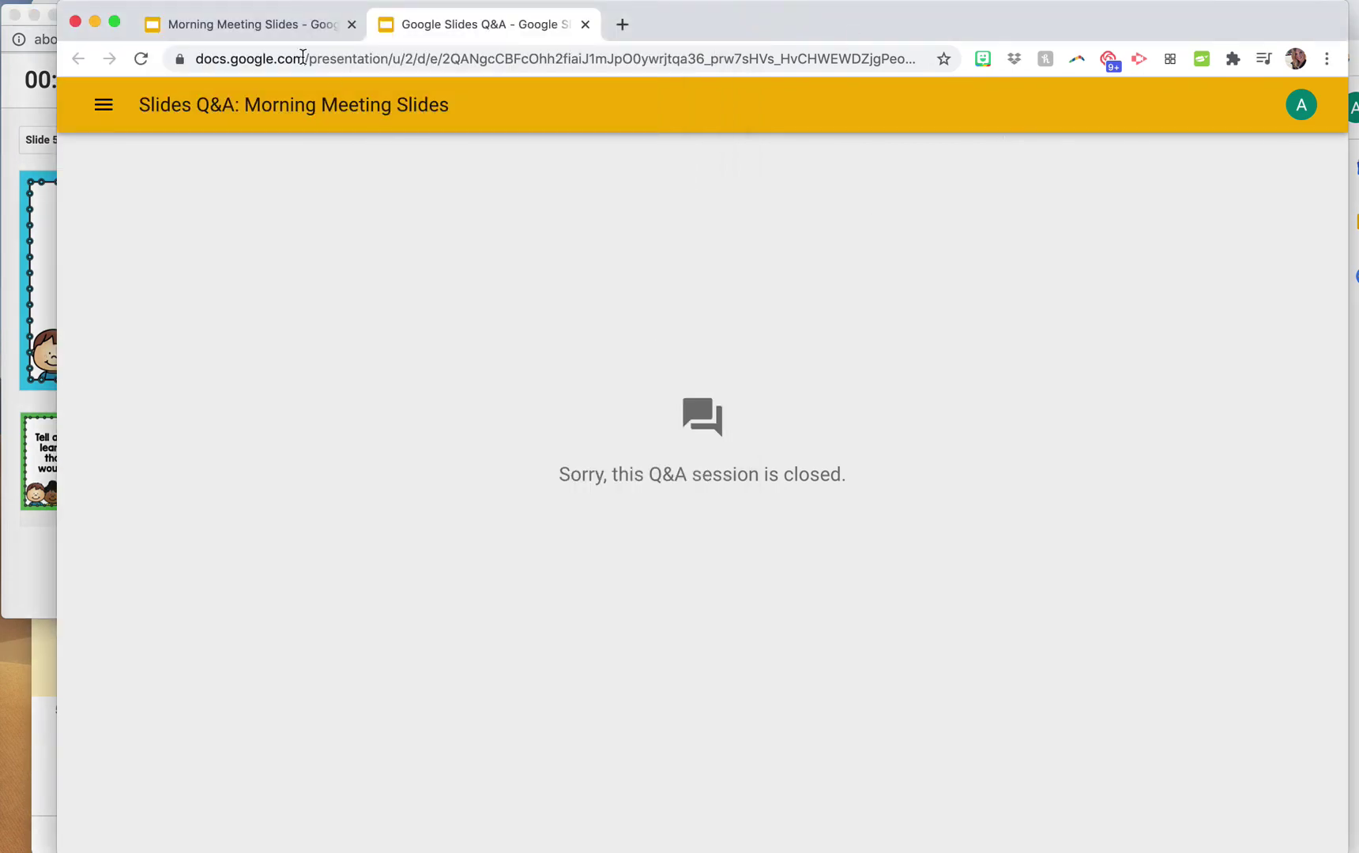
{"action": "left_click", "coordinate": [261, 25]}
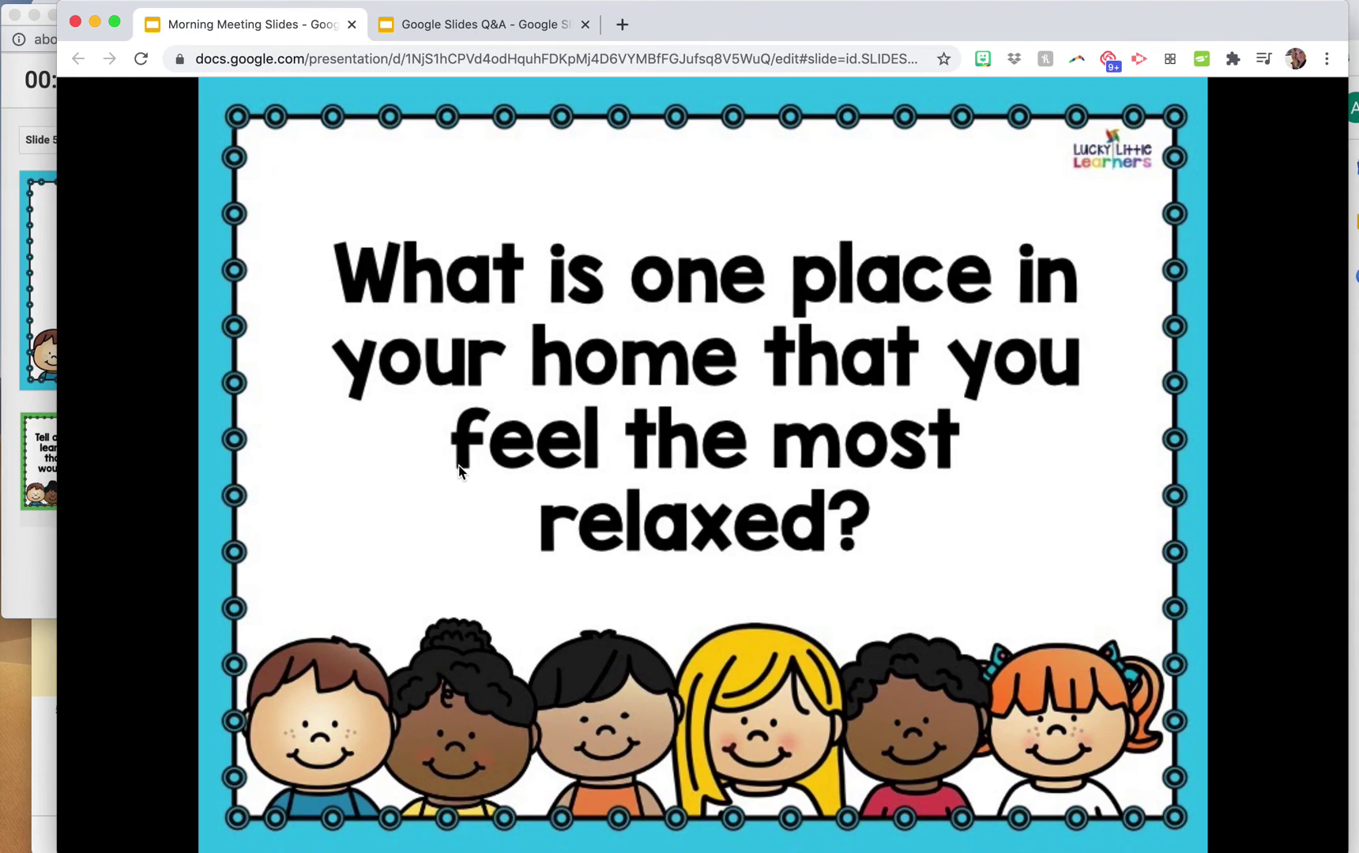
Exit the slideshow and view the Aug 30, 9:20 PM session in Tools > Q&A history.
{"action": "key", "text": "Escape"}
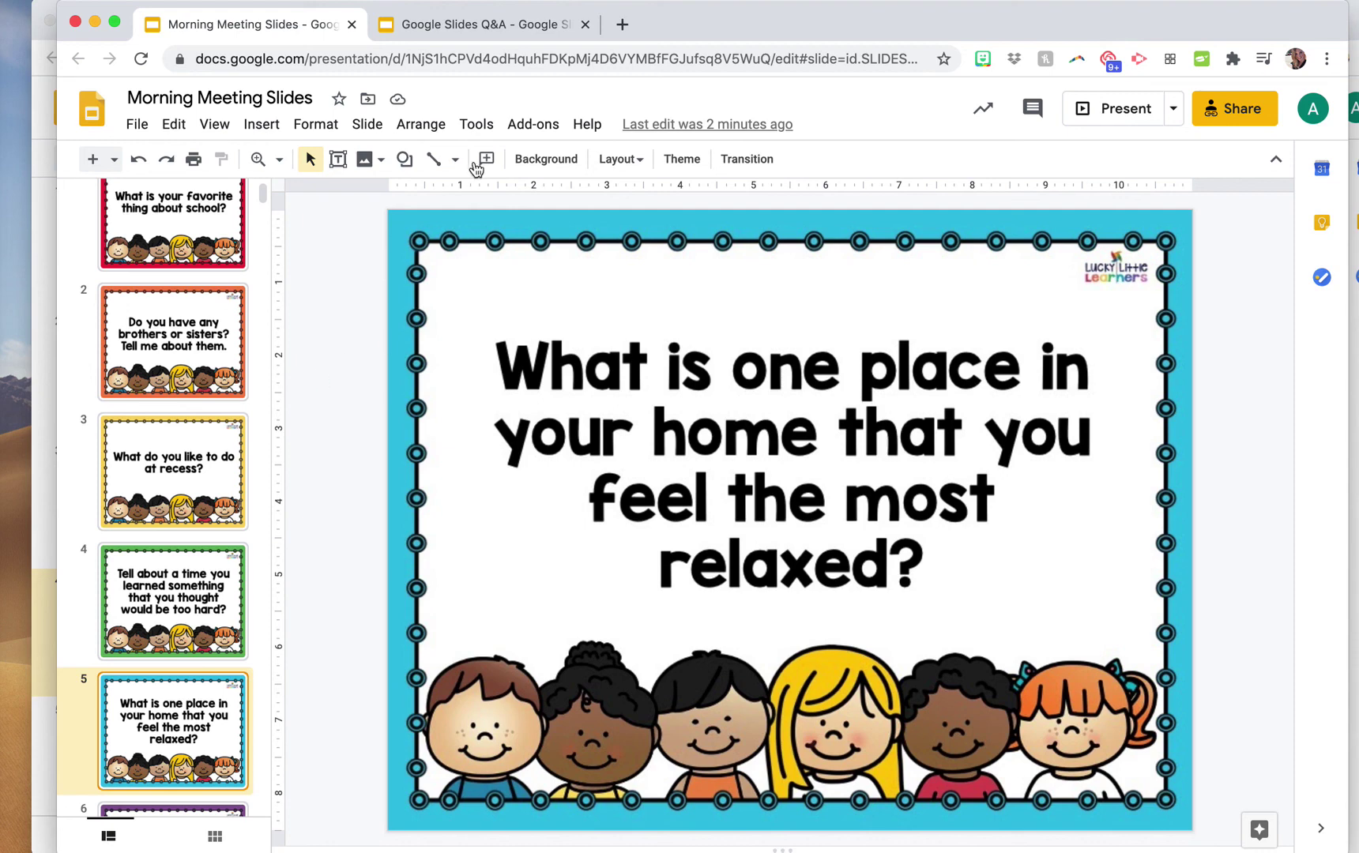
{"action": "left_click", "coordinate": [476, 127]}
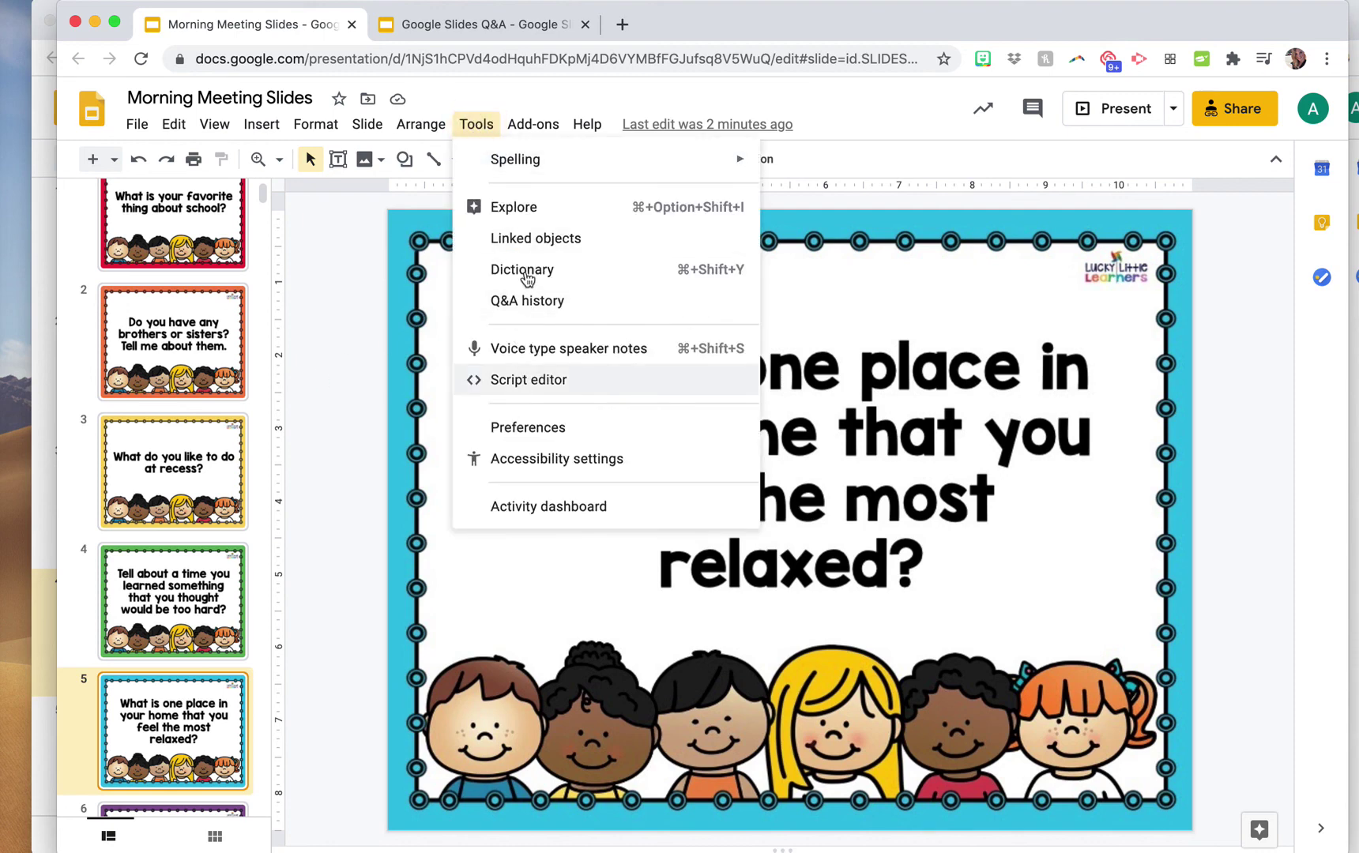
{"action": "left_click", "coordinate": [527, 303]}
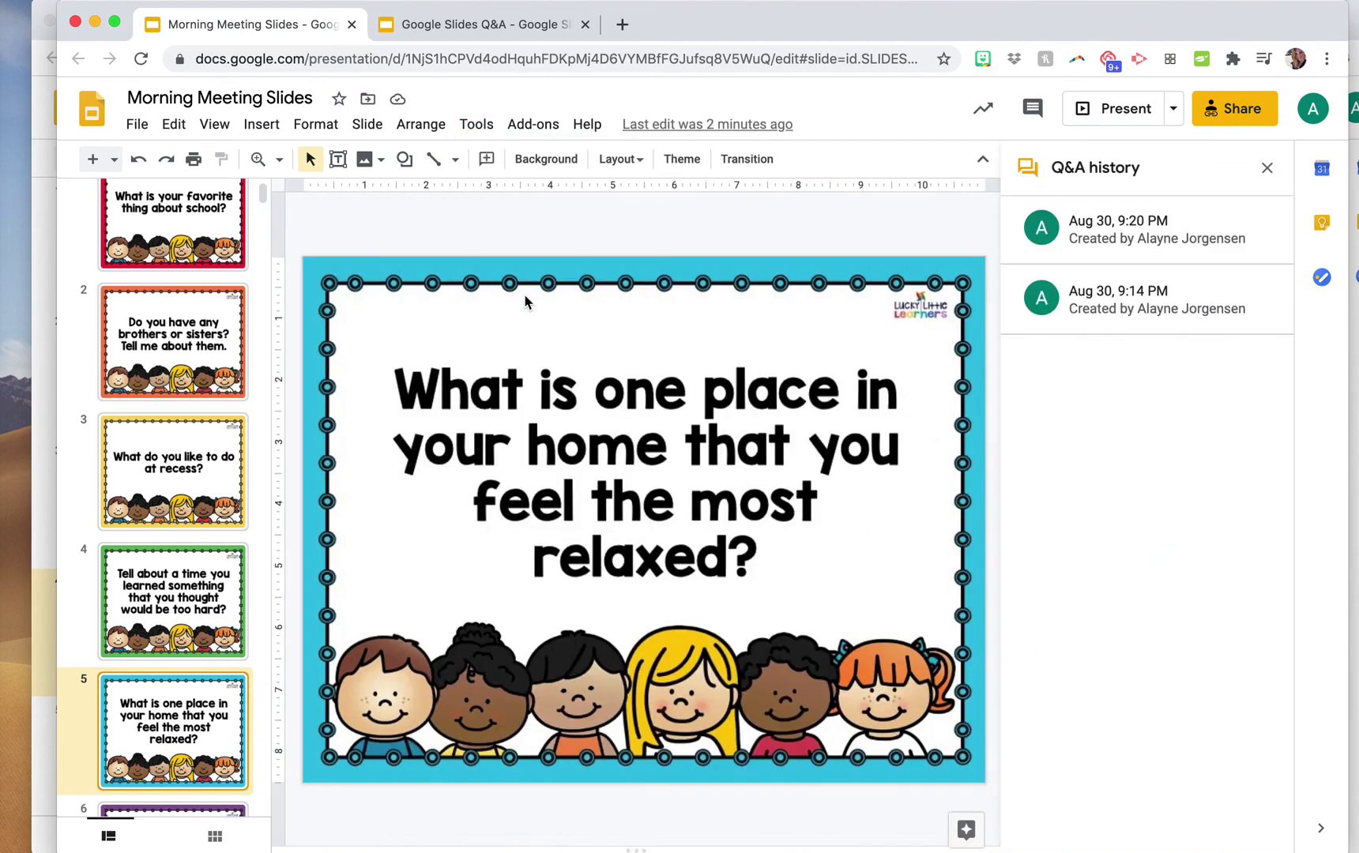
{"action": "left_click", "coordinate": [1117, 246]}
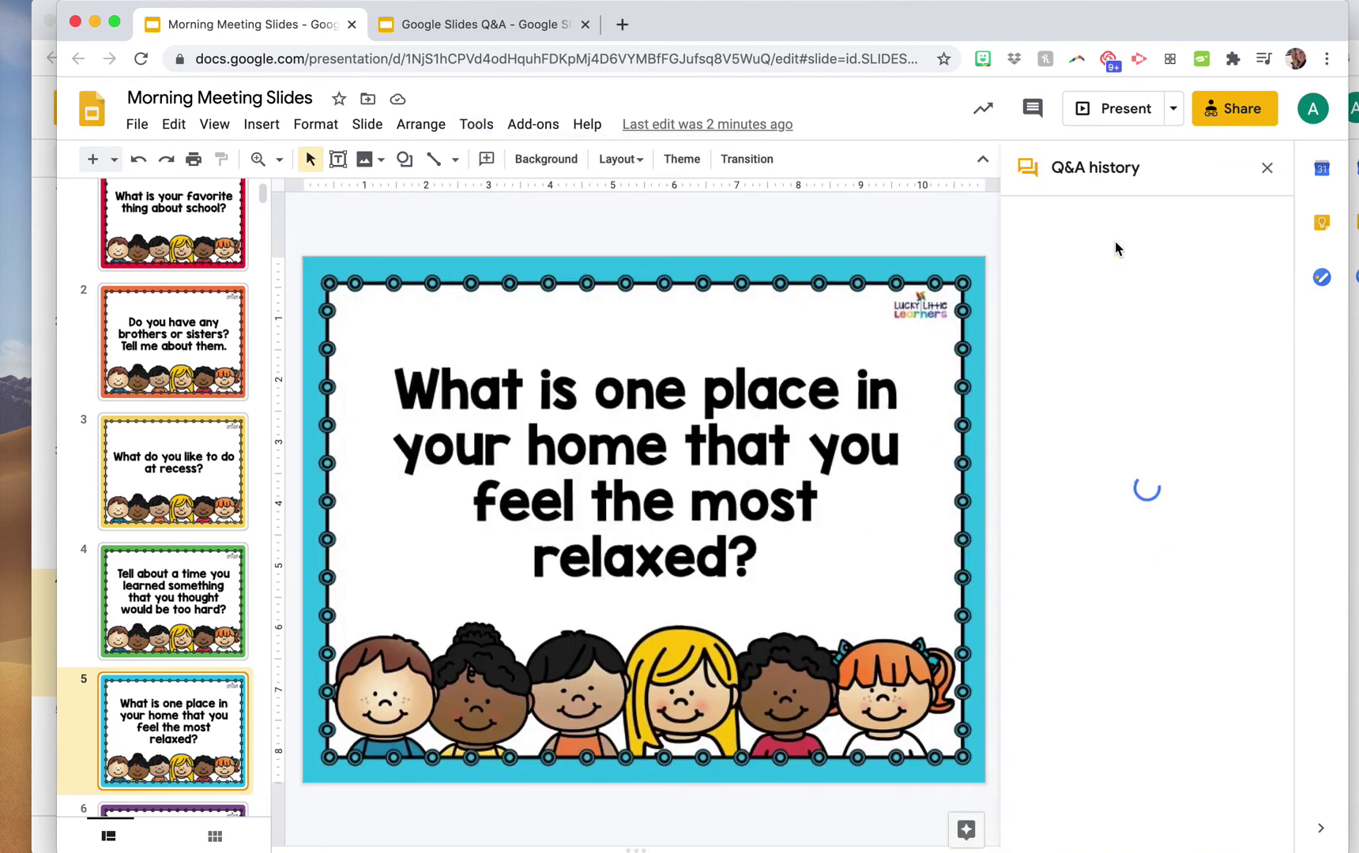